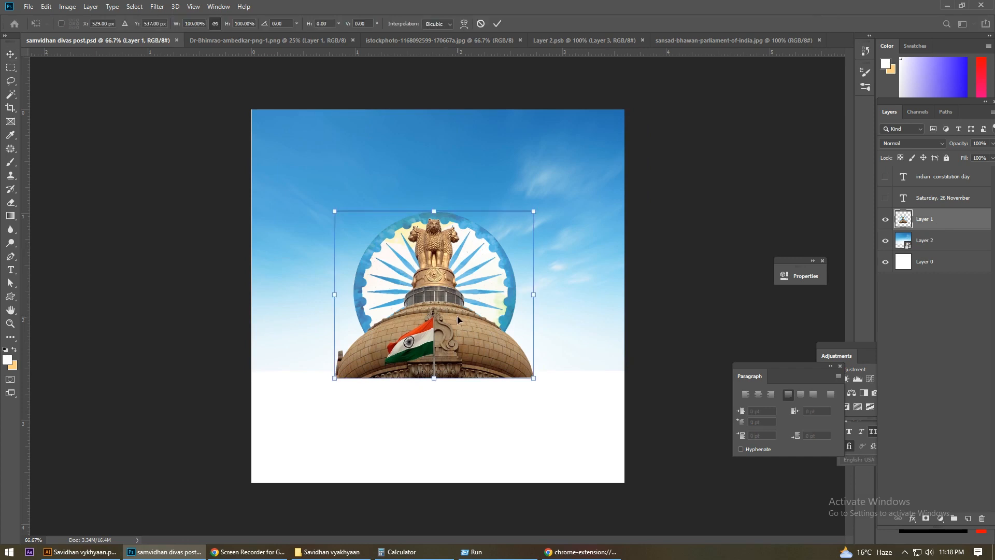
Step: Add a new empty layer directly above Layer 0 and save the document
key(alt+bracketleft)
key(alt+bracketleft)
click(970, 517)
key(ctrl+BackSpace)
key(ctrl+z)
key(ctrl+s)
Step: Set the background colour to the sky blue 4394cb
click(13, 367)
click(332, 171)
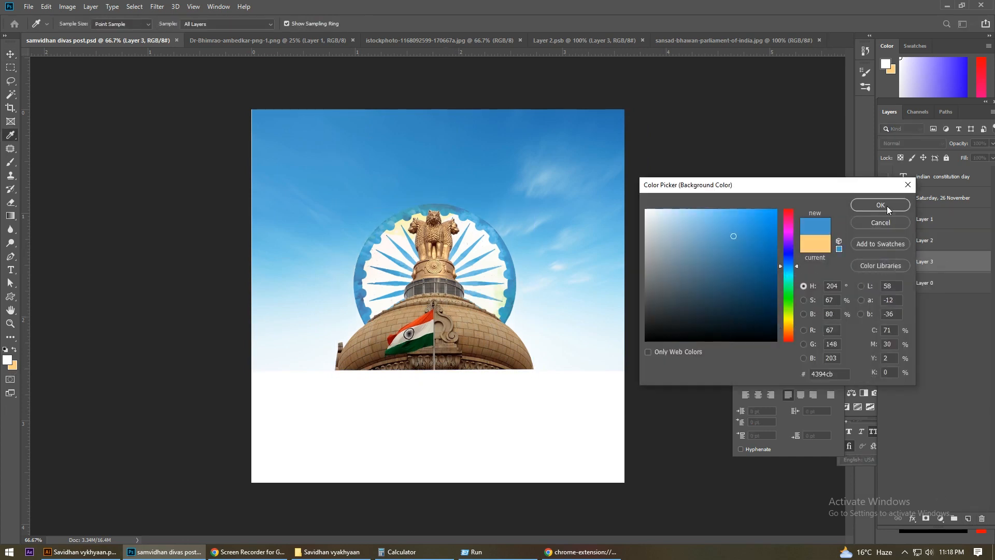
click(888, 206)
Step: Stretch the sky on Layer 2 slightly past the canvas's left edge to cover the gap
click(925, 241)
key(ctrl+t)
drag(255, 238, 247, 237)
key(Return)
Step: Move the emblem and dome artwork on Layer 1 to the right of the canvas centre
click(924, 220)
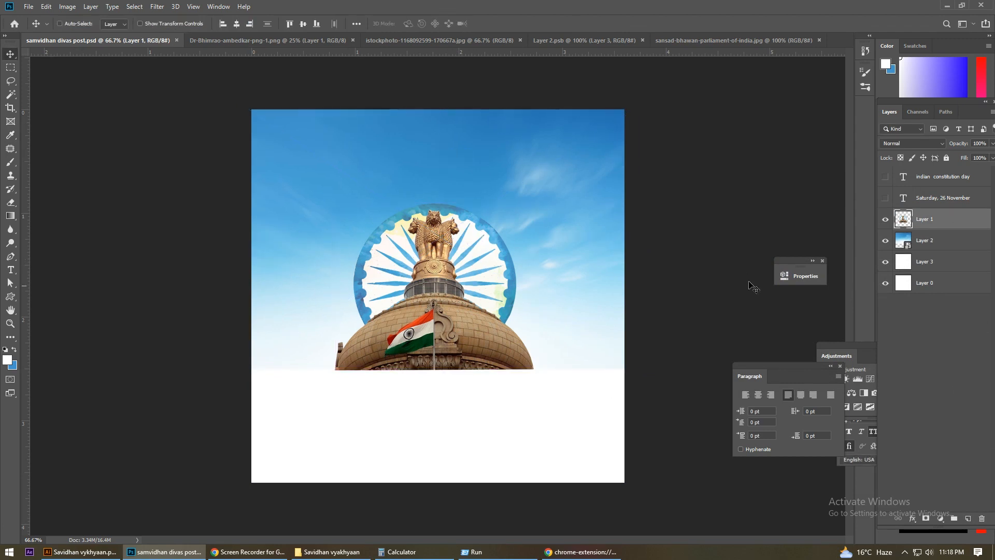
key(ctrl+t)
drag(434, 343, 479, 343)
click(507, 24)
Step: Apply a linear white-to-blue Gradient Overlay at 90° and 100% opacity to Layer 3
click(925, 262)
right_click(943, 262)
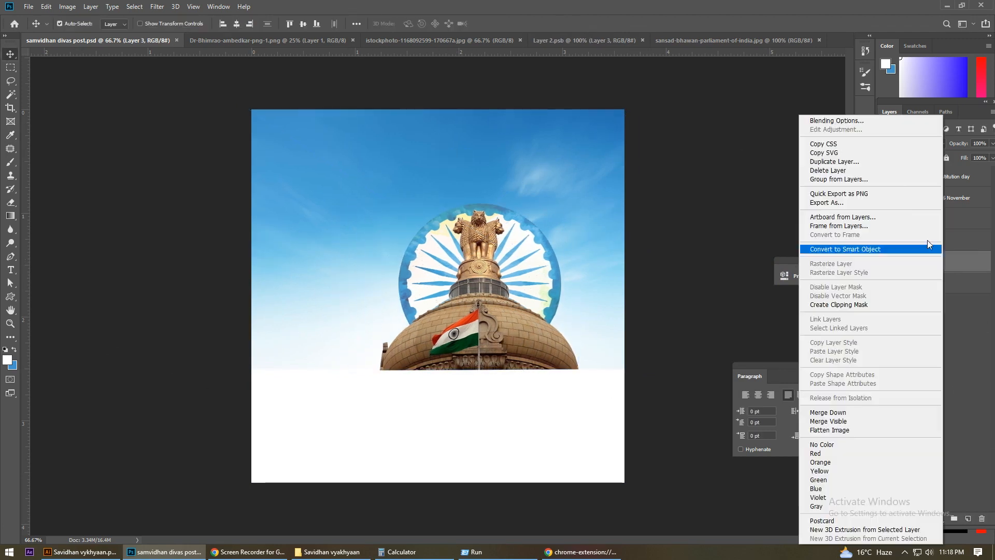
click(837, 120)
click(623, 345)
click(783, 254)
click(393, 116)
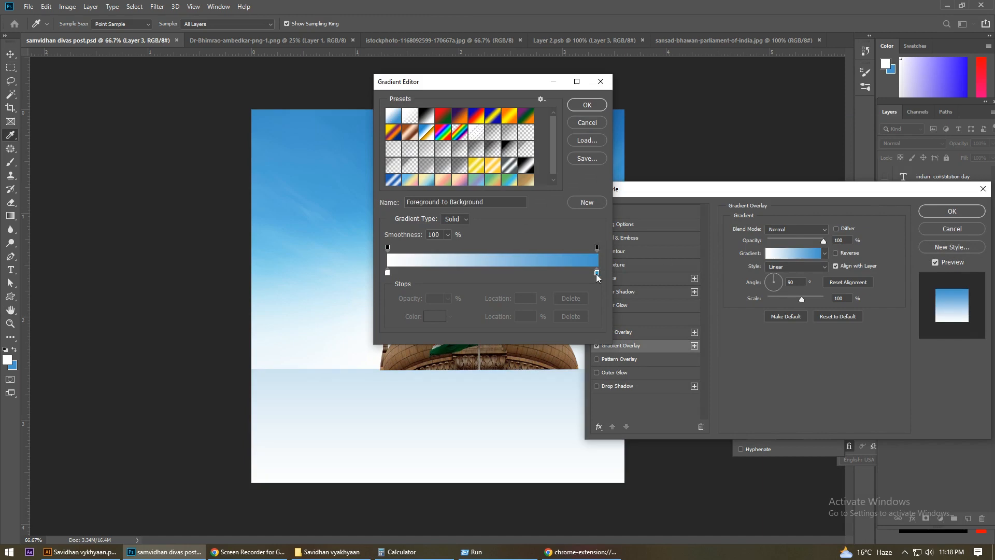
click(592, 121)
click(847, 253)
click(847, 253)
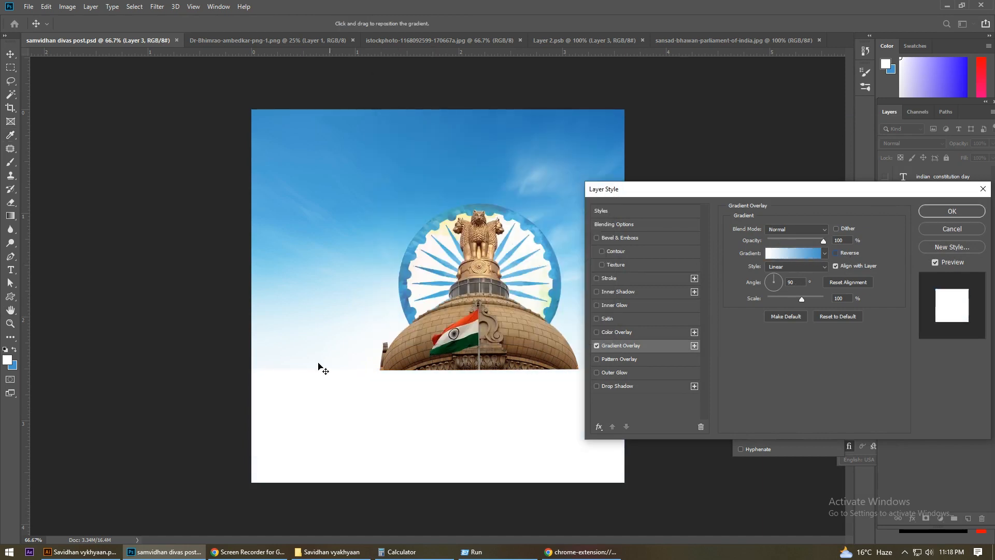
click(981, 210)
Step: Add a layer mask to the sky on Layer 2 and fade its lower edge with a soft black brush
click(960, 242)
click(927, 519)
key(b)
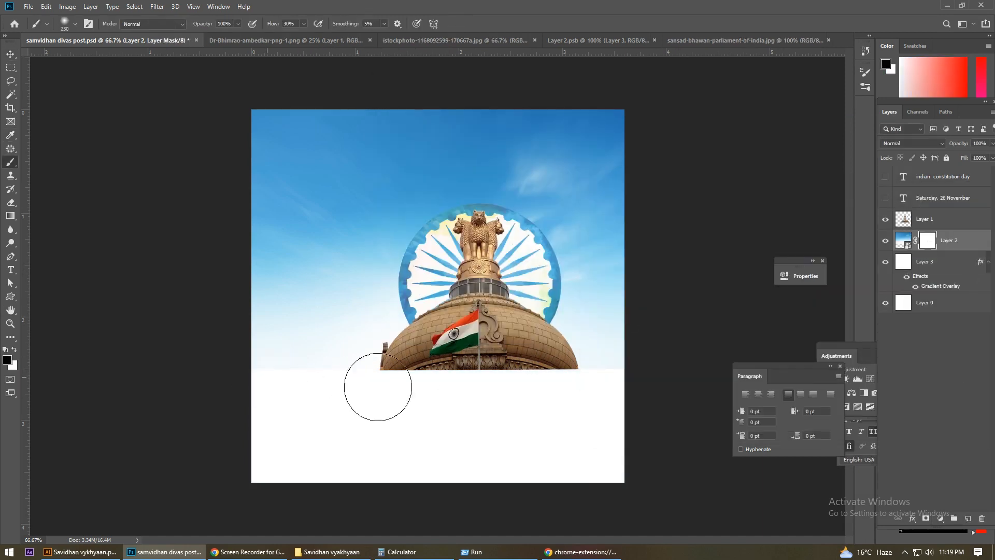
drag(622, 384, 237, 378)
Step: Add a layer mask to Layer 1, fade the dome's lower edge with a black-to-transparent gradient, and save the document
click(925, 218)
click(927, 518)
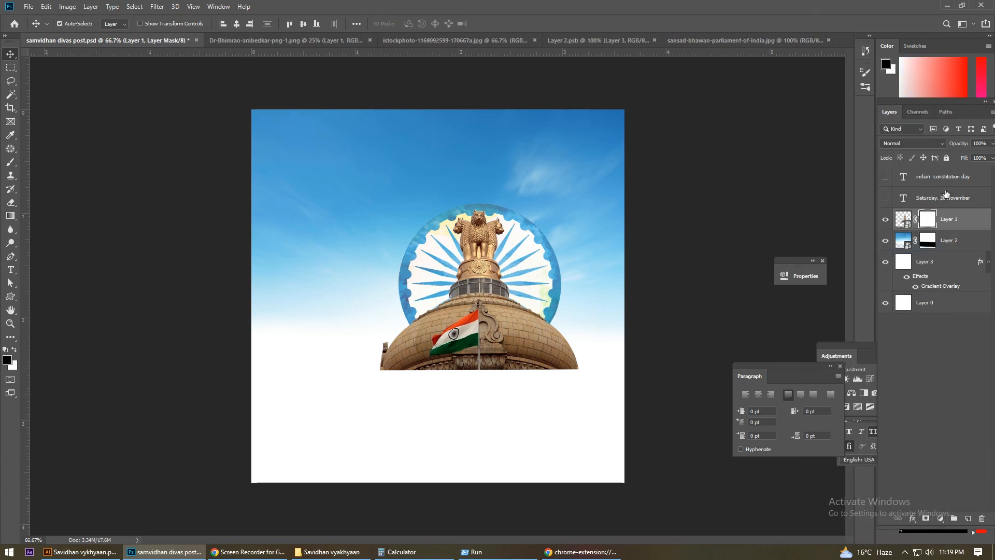
key(g)
mouse_move(484, 364)
mouse_down()
mouse_move(487, 384)
mouse_move(479, 348)
mouse_up()
drag(494, 386, 497, 347)
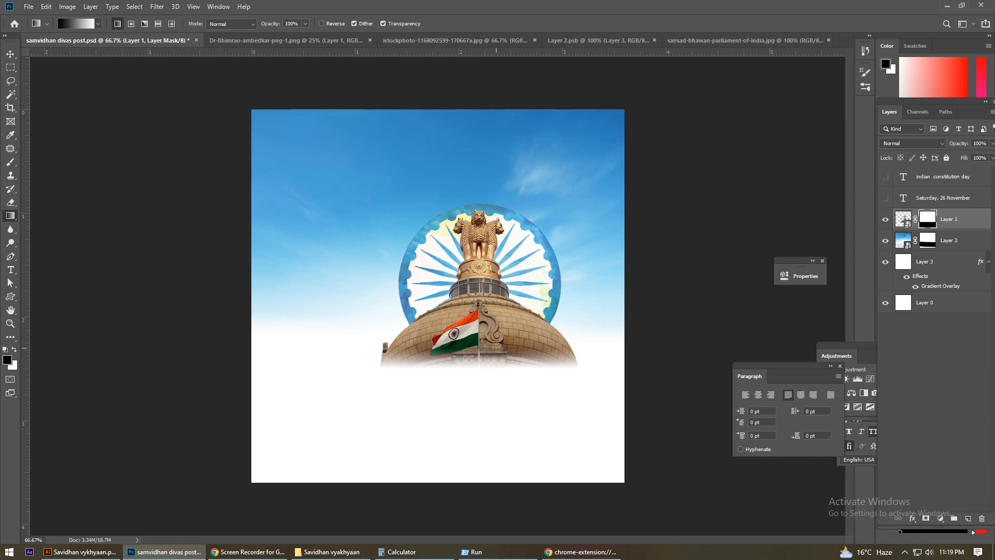
click(10, 54)
key(ctrl+s)
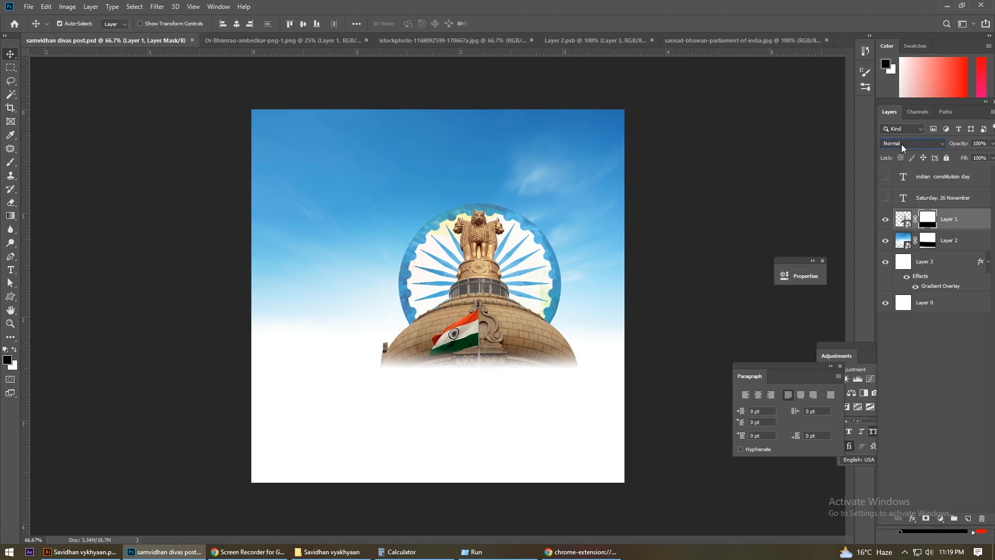
Step: Close ashok chkra.png and bring the standing figure from Dr-Bhimrao-ambedkar-png-1.png into the poster
click(313, 43)
click(485, 41)
click(580, 40)
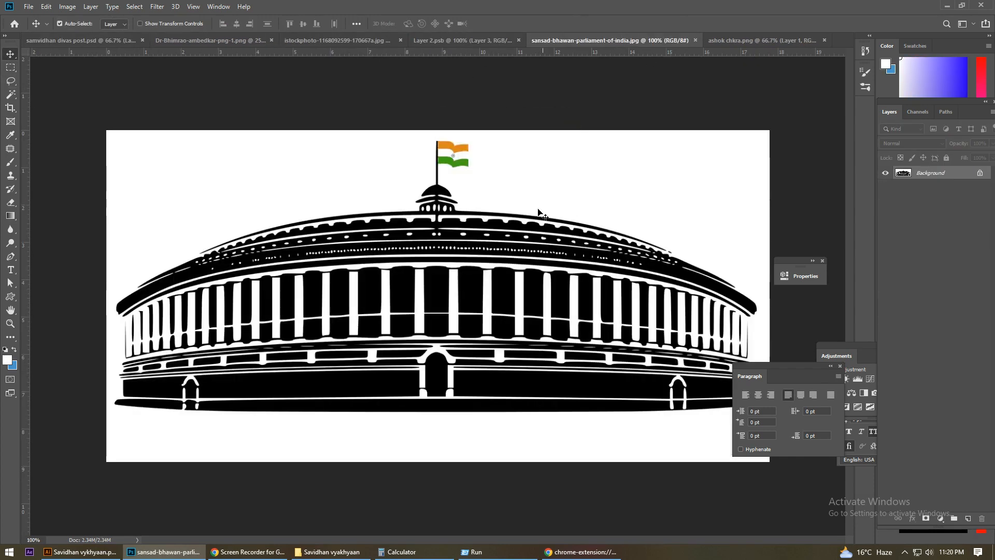
click(742, 43)
key(ctrl+w)
click(311, 41)
drag(433, 280, 331, 267)
Step: Convert the figure layer to a smart object, scale it down and place it full-length on the poster's left side
right_click(958, 241)
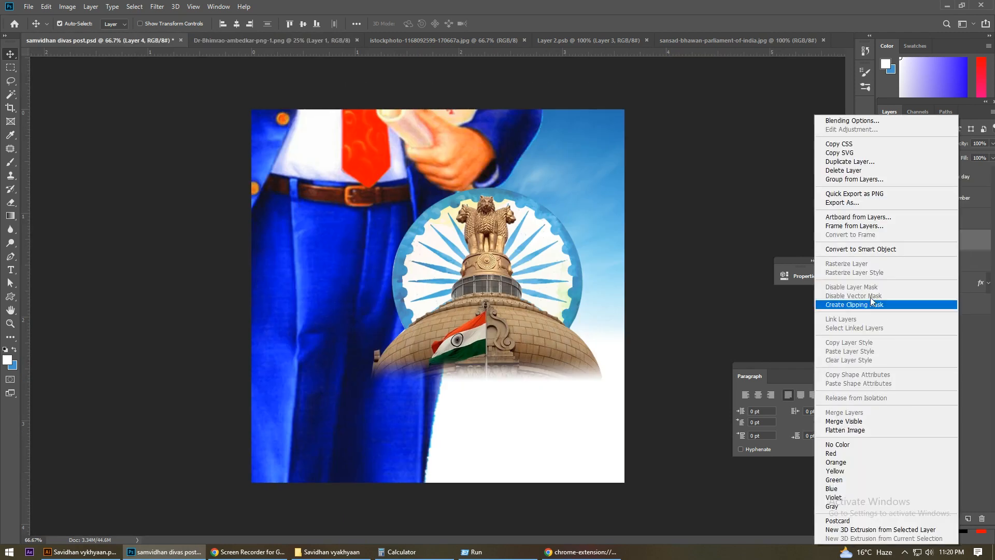
click(871, 249)
key(ctrl+t)
drag(184, 23, 145, 50)
drag(332, 238, 337, 290)
key(Return)
Step: Apply slight Levels and Curves adjustments to the figure and collapse its smart filter list
key(ctrl+l)
drag(465, 223, 471, 222)
click(572, 126)
key(ctrl+m)
drag(603, 234, 603, 240)
click(812, 139)
click(988, 240)
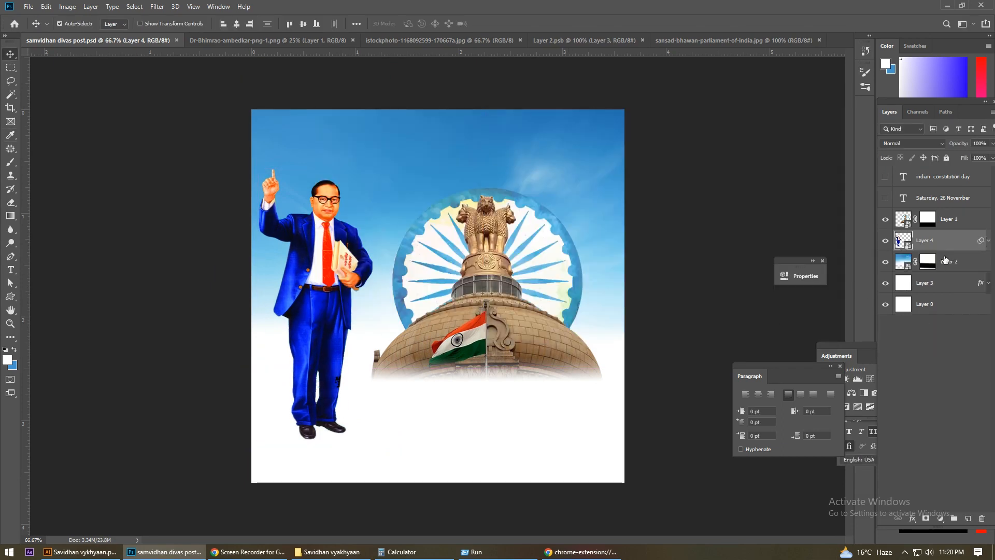
Step: Add a new layer above Layer 2 and set the Brush tool's foreground colour to black
click(944, 260)
click(968, 519)
key(b)
click(8, 360)
click(773, 339)
click(882, 205)
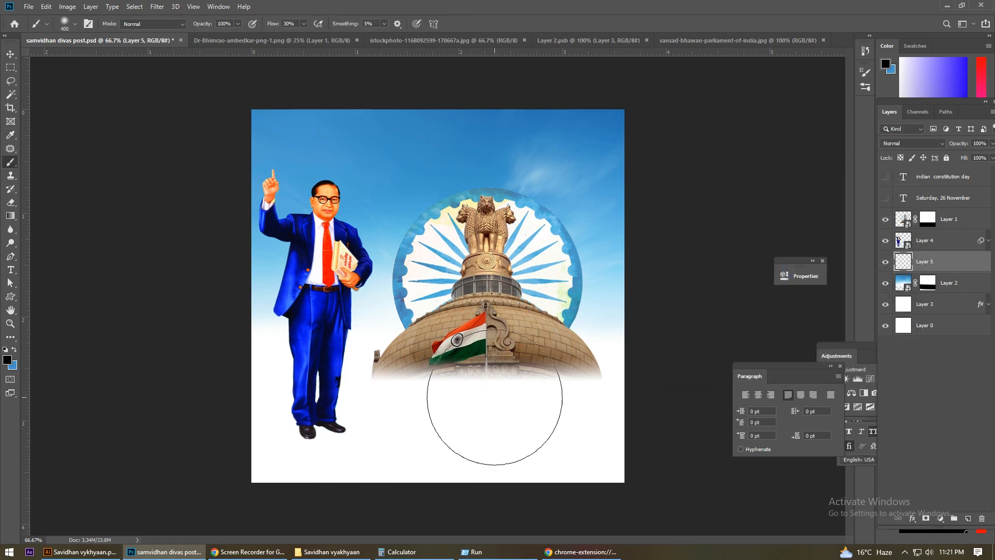
key(bracketright)
click(483, 397)
key(ctrl+z)
Step: Set the brush flow to 100% and paint a hard-edged round black dab below the dome on Layer 5
drag(296, 24, 204, 49)
text(100)
key(Return)
click(492, 403)
key(ctrl+z)
click(75, 24)
double_click(71, 172)
drag(354, 23, 362, 26)
key(bracketleft)
click(486, 411)
Step: Flatten the black dab into a thin ellipse, place it beneath the figure's feet and save the document
key(ctrl+t)
drag(485, 343, 505, 466)
key(Return)
key(v)
drag(500, 475, 338, 432)
key(ctrl+s)
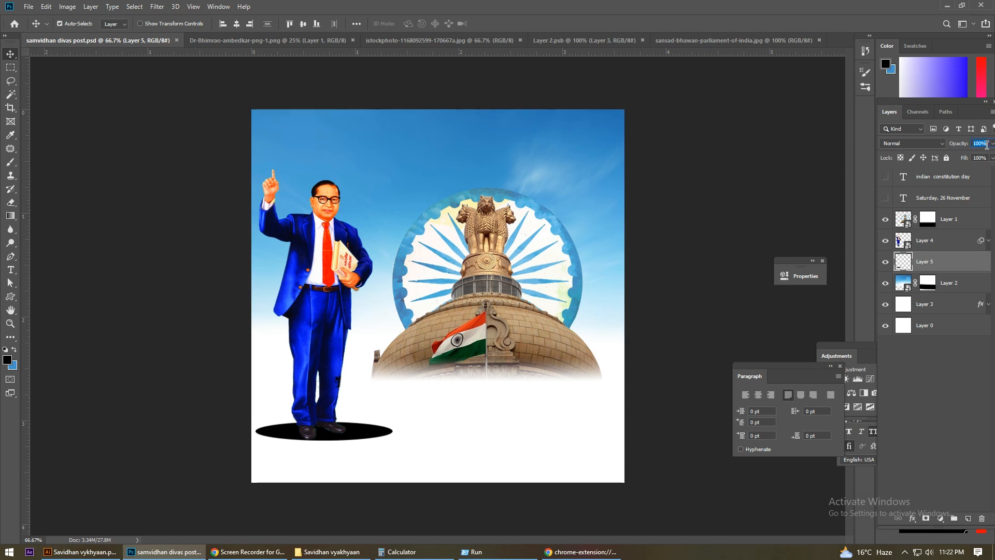
Step: Set the shadow ellipse layer's opacity and fill to 60%
text(50)
key(Return)
text(60)
key(Return)
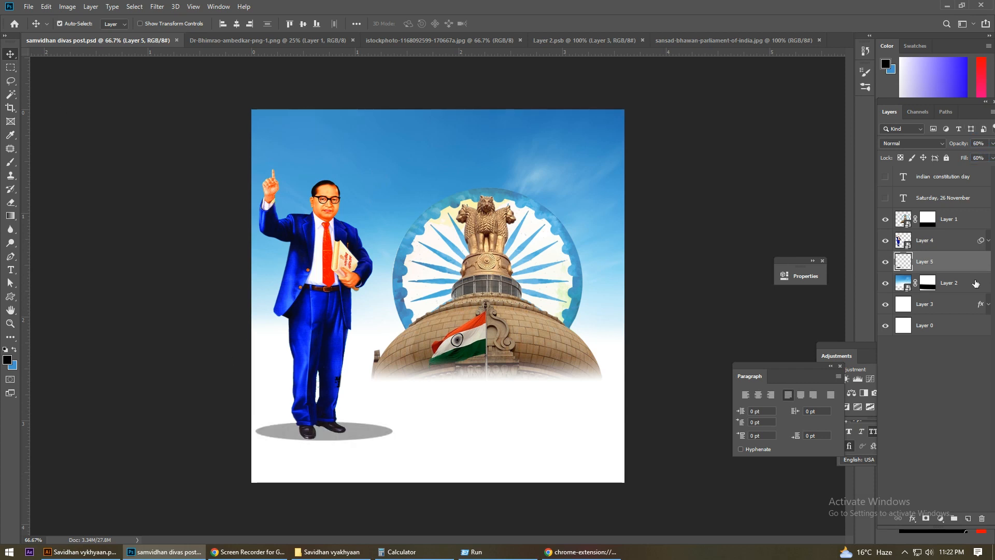
Step: Narrow the shadow ellipse, align it under the figure's shoes and save the document
key(ctrl+t)
drag(393, 432, 389, 432)
drag(339, 425, 320, 442)
key(Return)
key(ctrl+s)
key(ctrl+t)
key(Return)
key(ctrl+s)
Step: Shift the emblem and dome on Layer 1 slightly to the right and save the document
click(955, 223)
key(ctrl+t)
drag(532, 348, 540, 347)
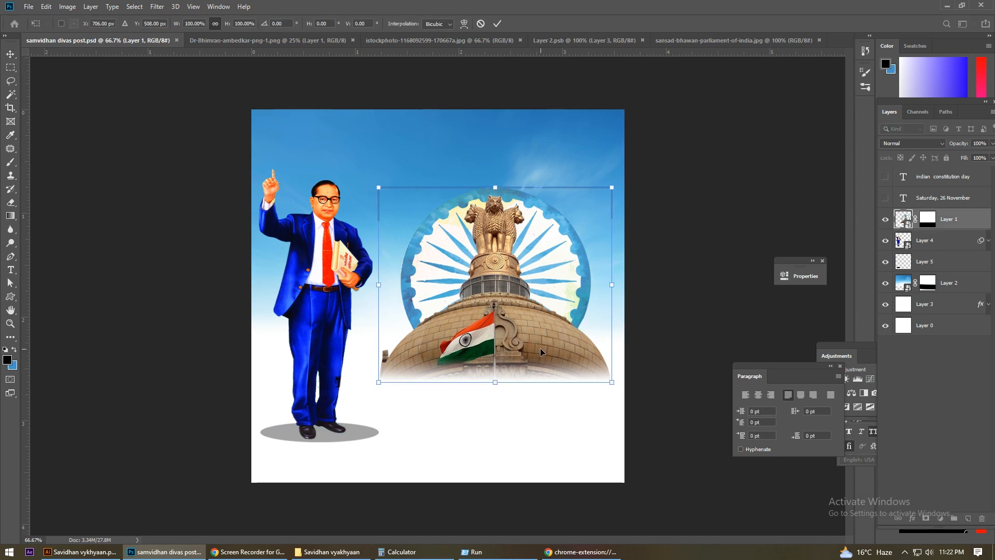
key(Return)
key(ctrl+s)
Step: Extend the sky on Layer 2 slightly further down the canvas and save the document
click(930, 287)
key(ctrl+t)
mouse_move(458, 366)
mouse_down()
mouse_move(458, 415)
mouse_move(458, 386)
mouse_up()
key(Return)
key(ctrl+s)
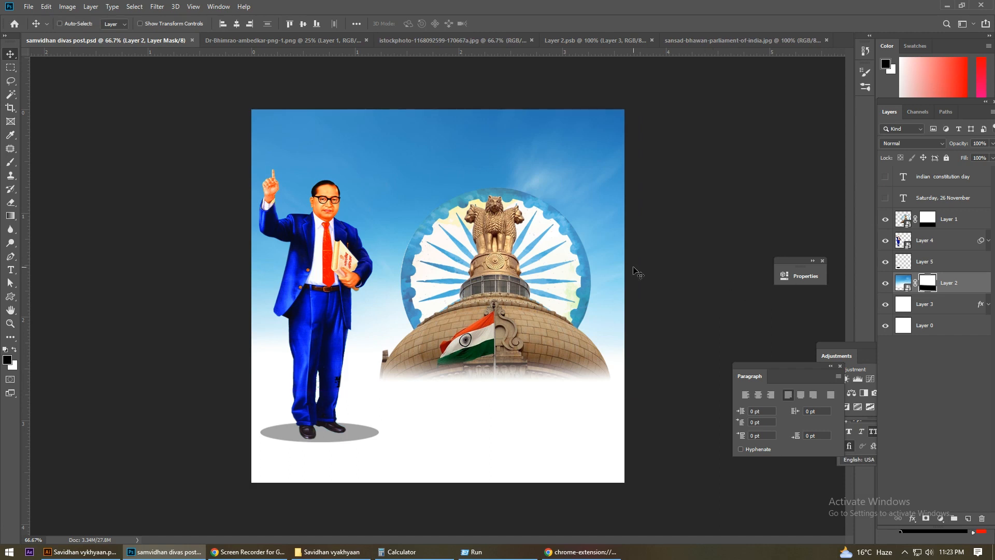
Step: Show the "indian constitution day" text layer and move its text up into the sky above the emblem
click(929, 184)
click(886, 177)
drag(482, 388, 439, 162)
Step: Set the title text to 10 pt and insert the word "Happy" on its own line above it
double_click(439, 162)
key(ctrl+c)
click(270, 24)
text(10)
click(375, 150)
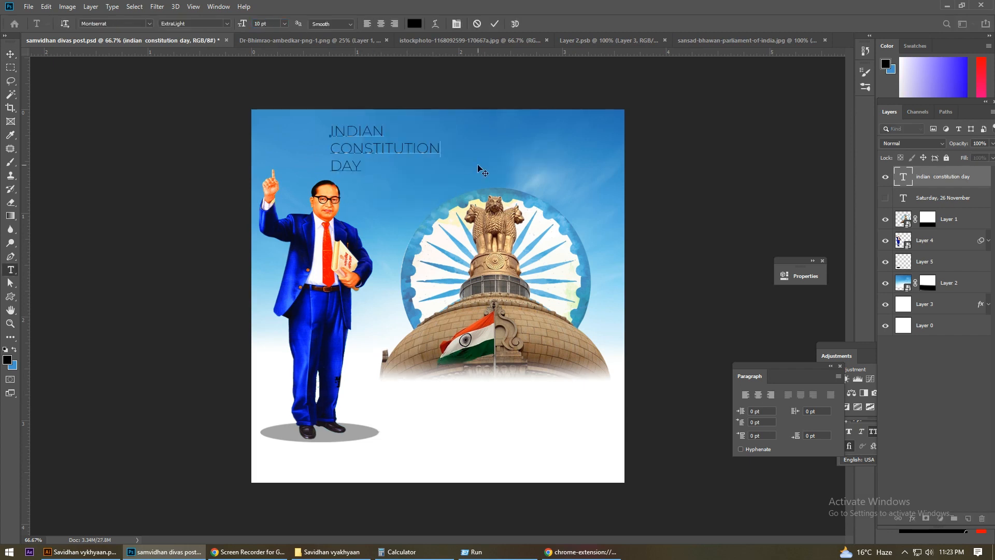
key(Return)
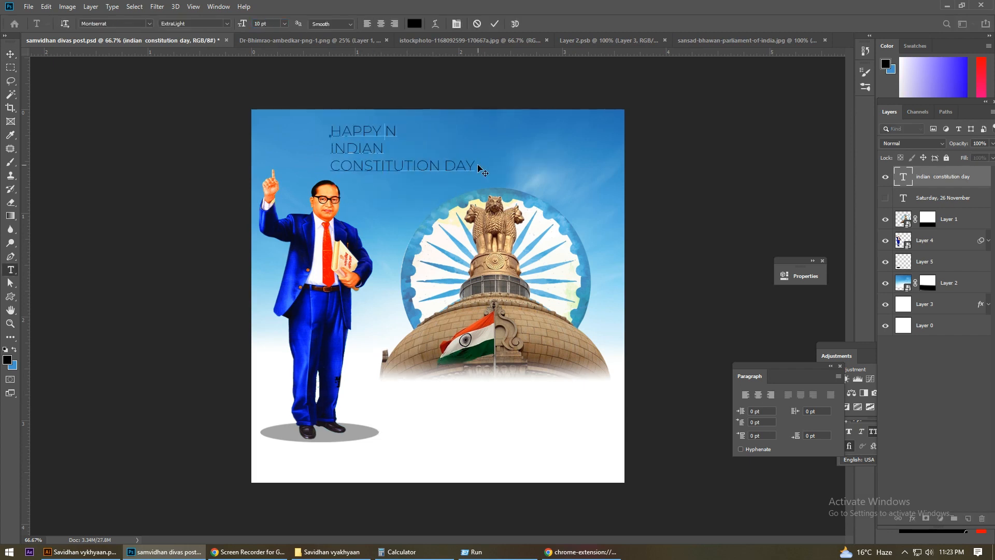
Step: Set the font of the word "Happy" to Barry Kades_PersonalUseOnly
click(145, 24)
scroll(109, 304, down, 10)
scroll(109, 304, down, 10)
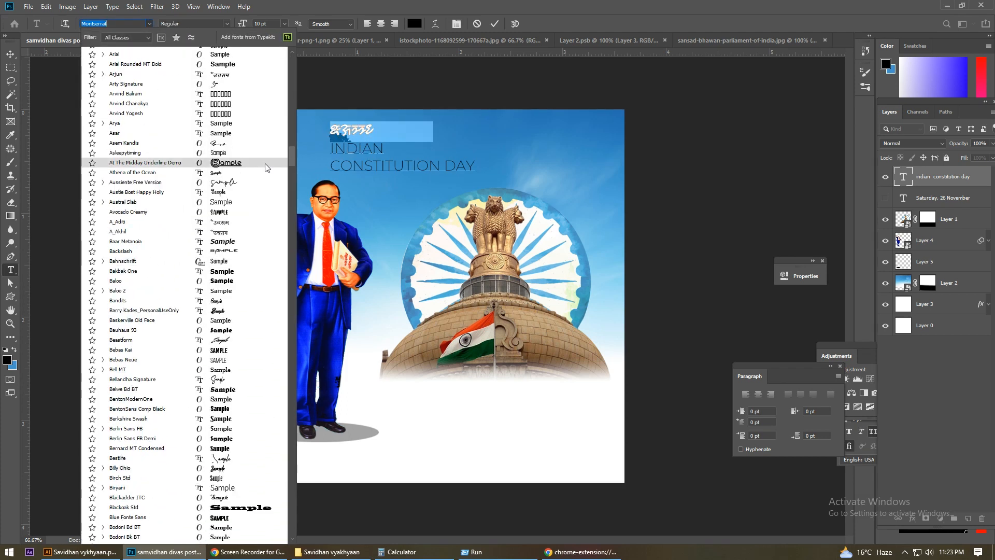
click(221, 311)
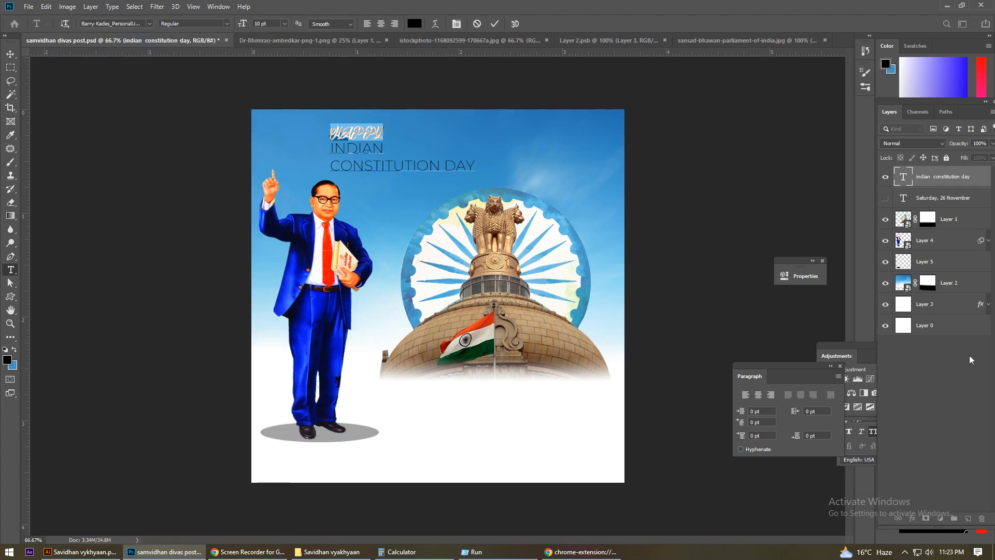
Step: Show the character settings, reduce the title text to the single word "Happy" and enlarge it to 20 pt
click(457, 23)
click(11, 54)
key(ctrl+plus)
scroll(312, 109, up, 3)
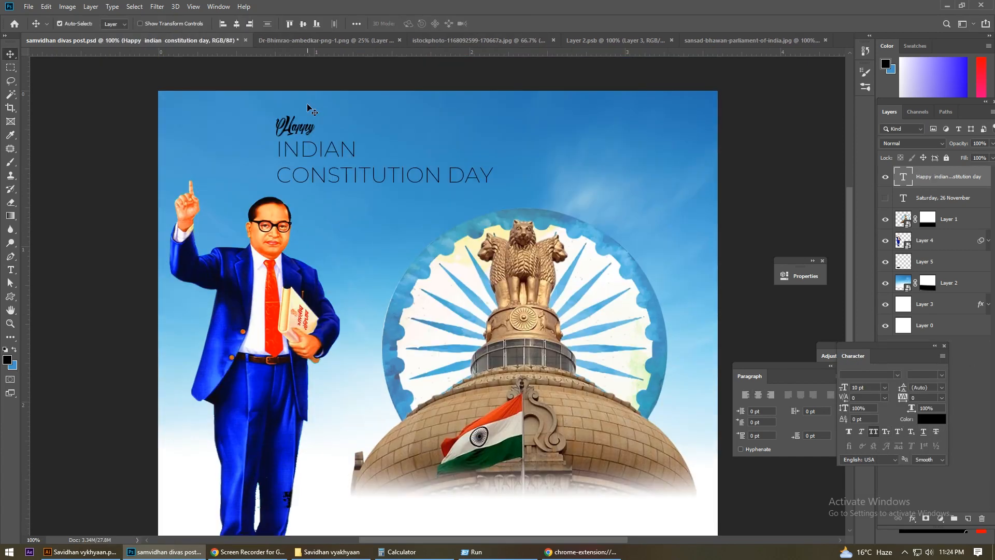
double_click(294, 136)
click(293, 153)
key(BackSpace)
drag(494, 176, 348, 132)
key(Return)
click(10, 54)
scroll(358, 131, left, 1)
Step: Change the font of "Happy" to Freehand521 BT
double_click(363, 130)
click(149, 24)
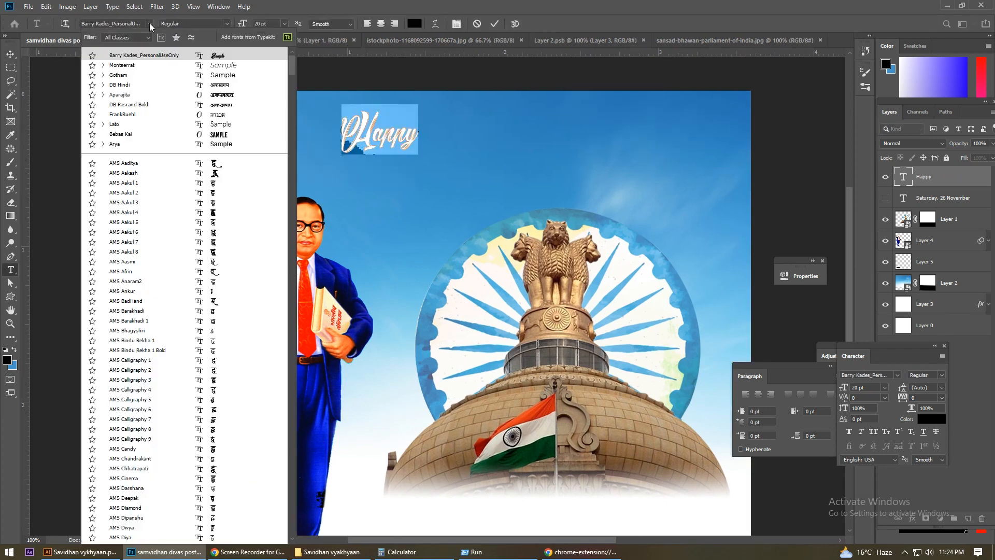
scroll(259, 311, down, 15)
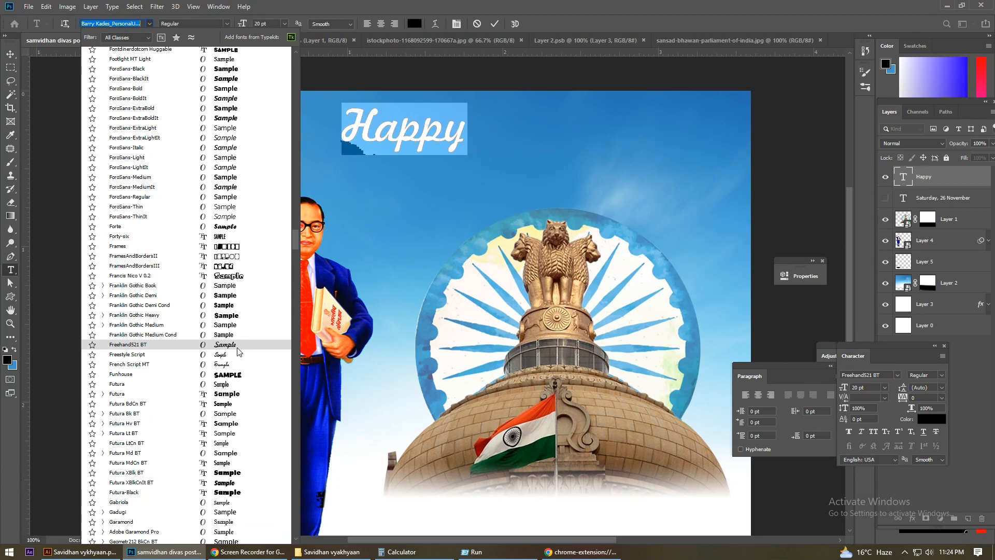
click(239, 347)
click(421, 130)
click(10, 54)
Step: Duplicate the "Happy" text below itself, replace the copy with "indian constitution day" on one line and align it under "Happy"
drag(398, 138, 393, 189)
double_click(394, 189)
key(ctrl+v)
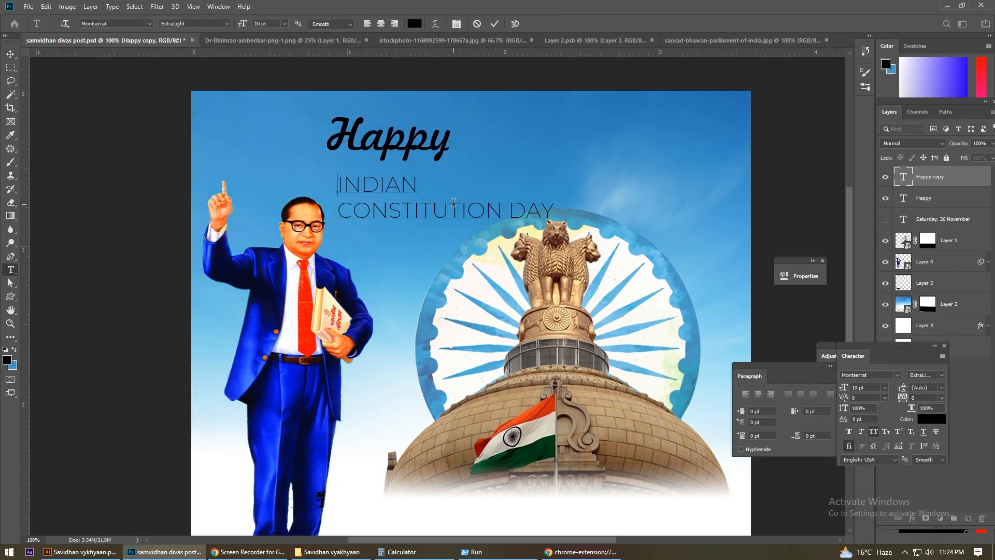
key(BackSpace)
click(9, 53)
drag(521, 190, 514, 181)
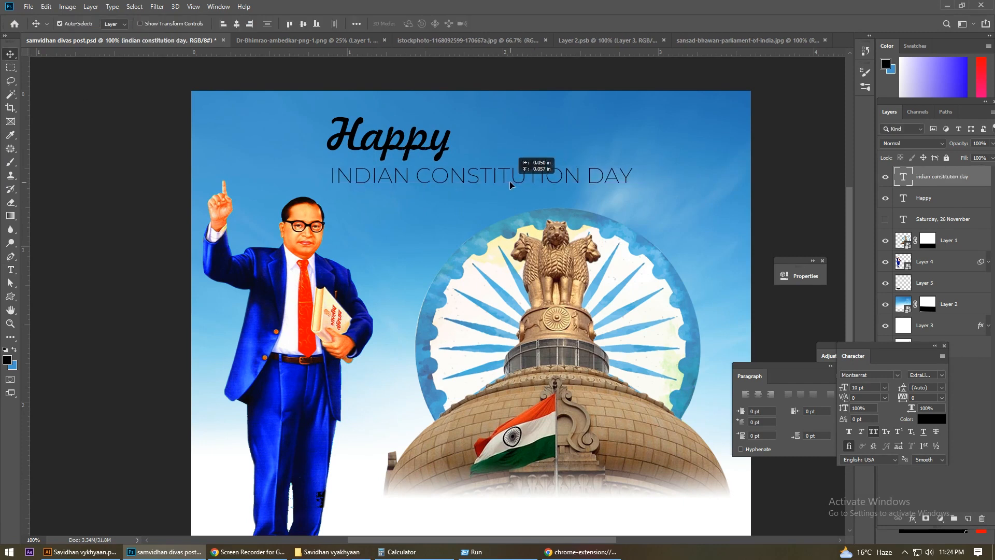
Step: Set the "indian constitution day" text to Montserrat Medium Italic and save the document
double_click(513, 181)
click(227, 23)
click(192, 108)
click(10, 53)
key(ctrl+minus)
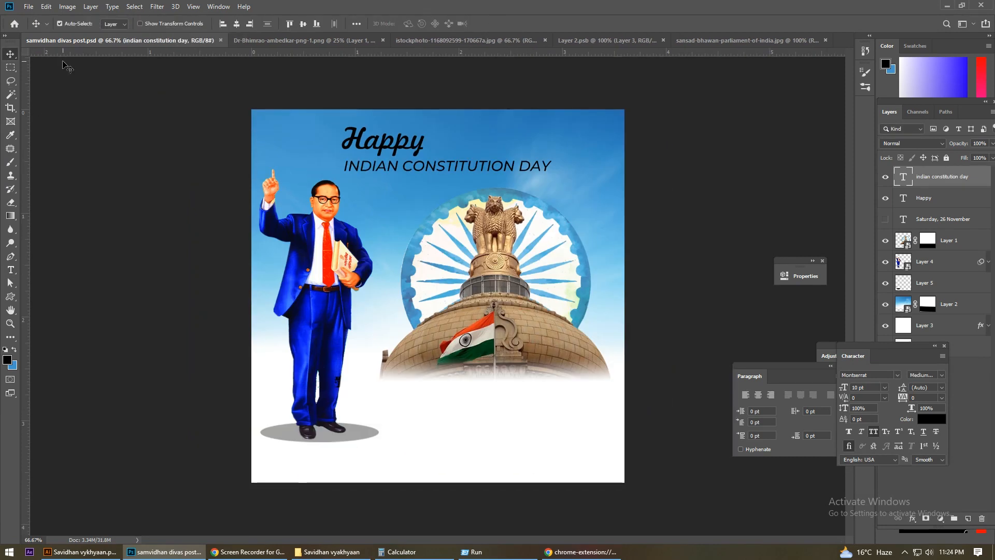
key(ctrl+s)
Step: Move the emblem and dome on Layer 1 further down, away from the title, and save the document
click(951, 241)
drag(510, 334, 515, 367)
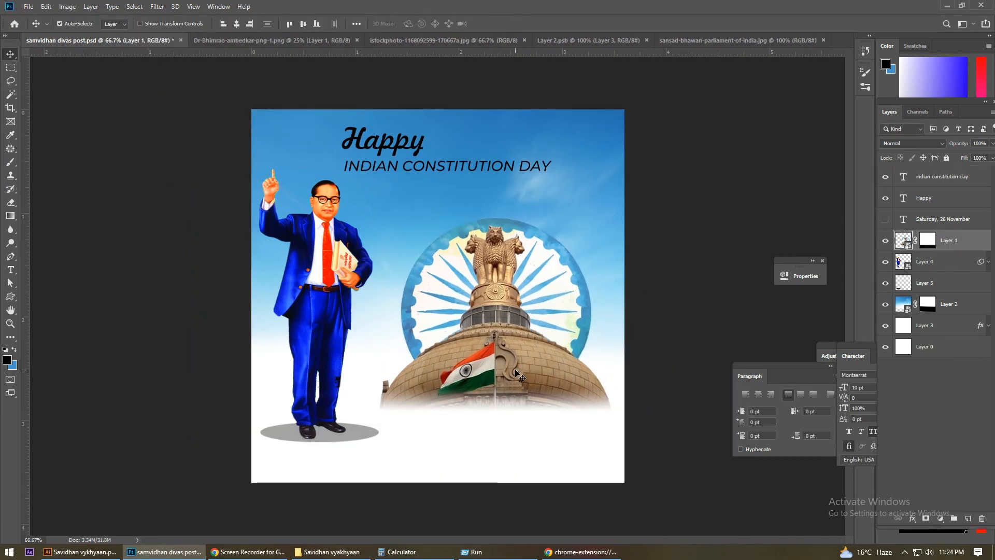
key(ctrl+s)
Step: Close the Layer 2.psb document and look through the other open images
click(599, 41)
key(ctrl+w)
click(496, 43)
click(315, 43)
Step: Place the parliament building from sansad-bhawan-parliament-of-india.jpg across the poster's lower part and stack it directly below Layer 2
click(591, 42)
drag(469, 329, 545, 516)
key(Return)
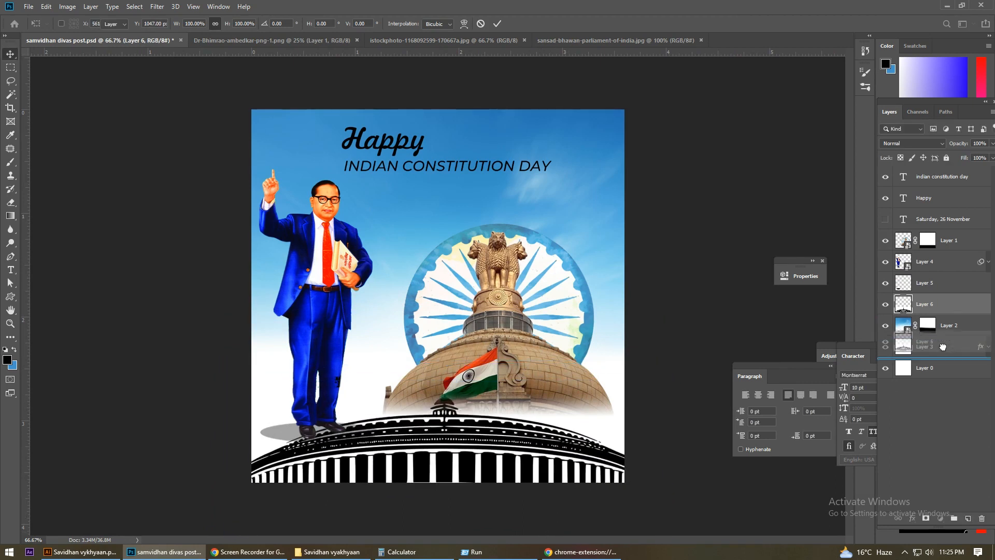
key(ctrl+bracketleft)
drag(465, 475, 465, 432)
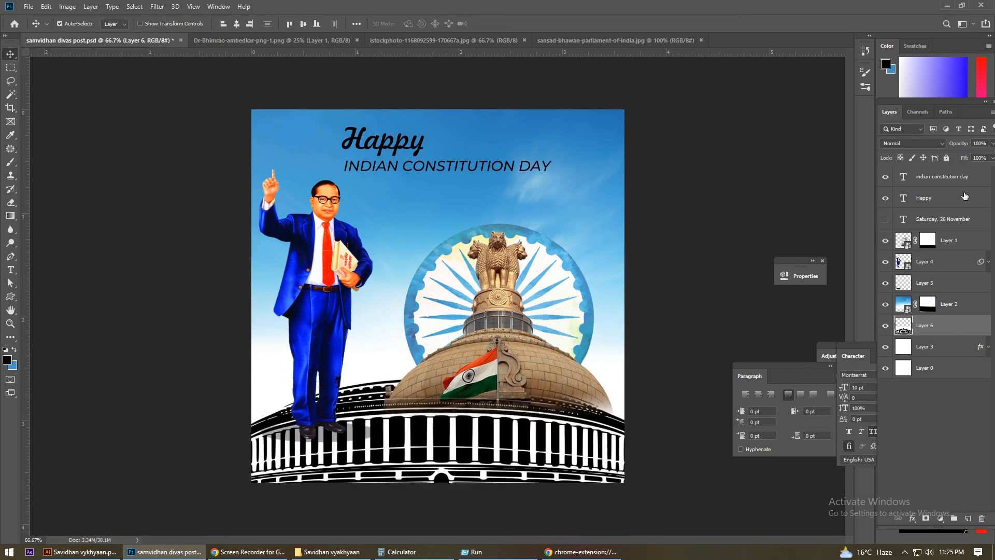
Step: Lower the opacity of the parliament building on Layer 6 to 20% and shift it slightly down the poster
text(50)
key(Tab)
text(50)
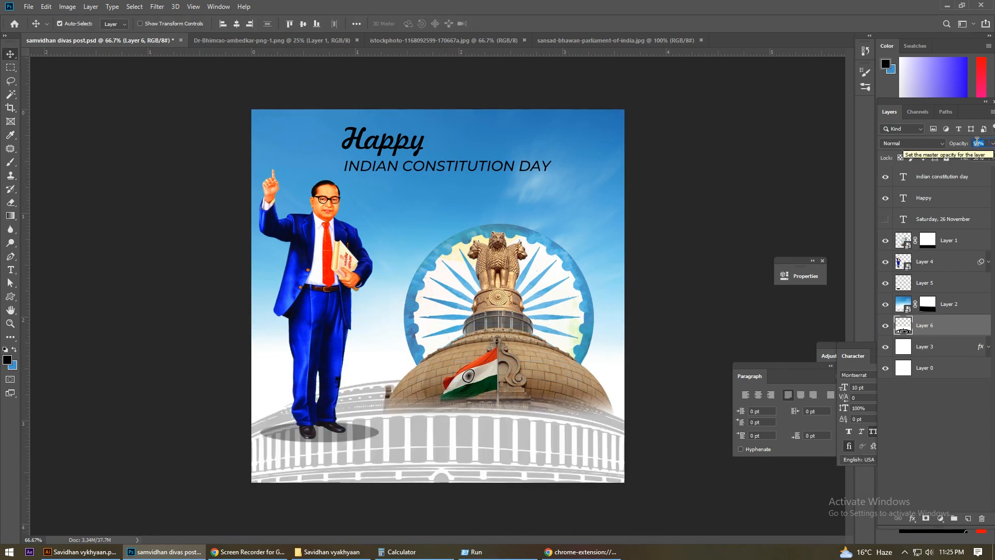
text(20)
key(Tab)
text(20)
key(Return)
key(ctrl+minus)
key(ctrl+t)
mouse_move(471, 414)
mouse_down()
mouse_move(471, 450)
mouse_move(492, 425)
mouse_move(479, 425)
mouse_up()
key(Return)
Step: Move the standing figure on Layer 4 together with its shadow on Layer 5 further up the poster
click(925, 262)
shift+click(926, 285)
key(ctrl+t)
click(508, 213)
drag(357, 290, 355, 262)
key(Return)
Step: Move the emblem and dome on Layer 1 slightly down
click(502, 347)
key(ctrl+t)
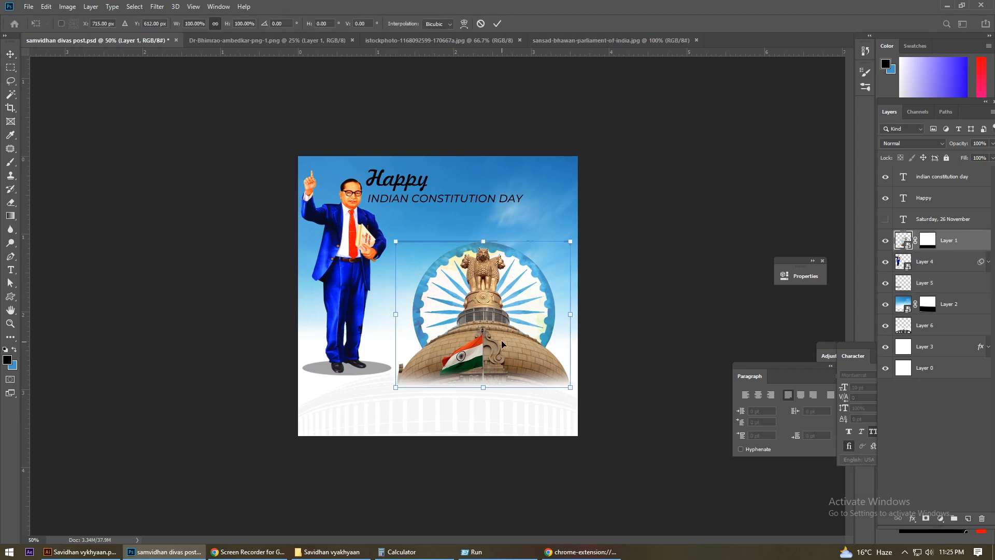
drag(502, 347, 502, 354)
key(Return)
Step: Set the opacity of the parliament building layer to 25% and convert Layer 6 to a smart object
right_click(946, 323)
key(Escape)
text(25)
key(Tab)
text(25)
right_click(947, 328)
click(850, 249)
Step: Apply a Gaussian Blur with a 5.2-pixel radius to the parliament building on Layer 6
click(157, 7)
mouse_move(174, 126)
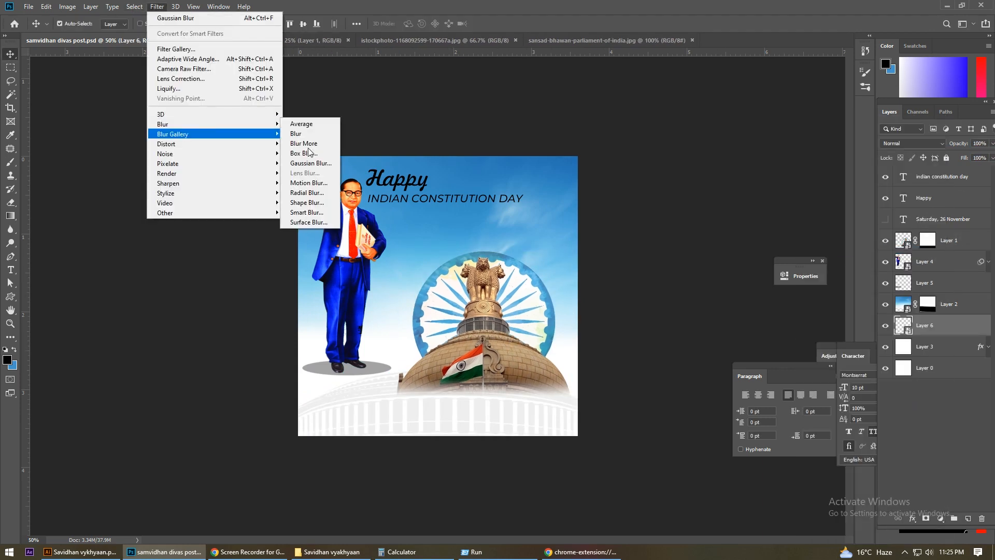
click(310, 162)
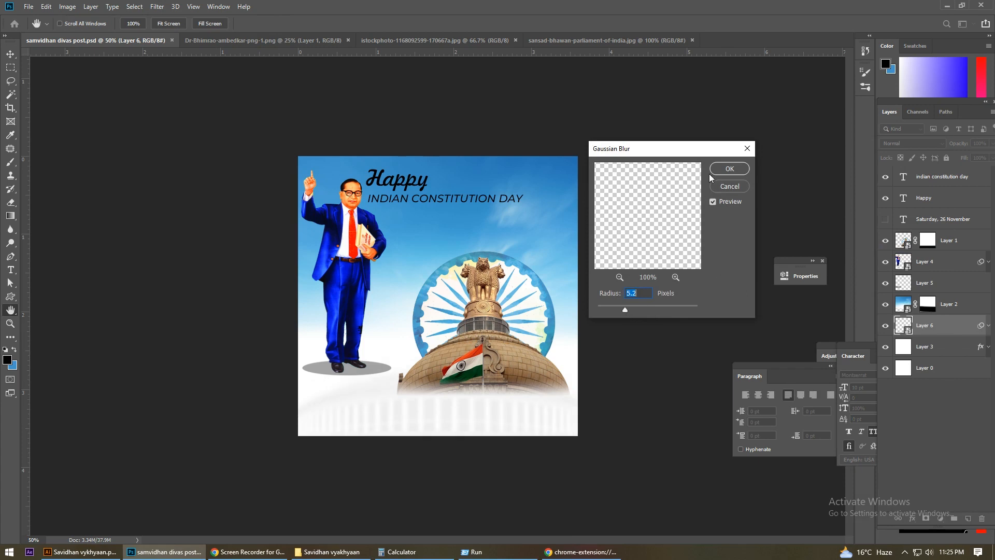
click(729, 168)
Step: Shift the standing figure and its shadow on Layers 4 and 5 slightly down and to the right
click(940, 259)
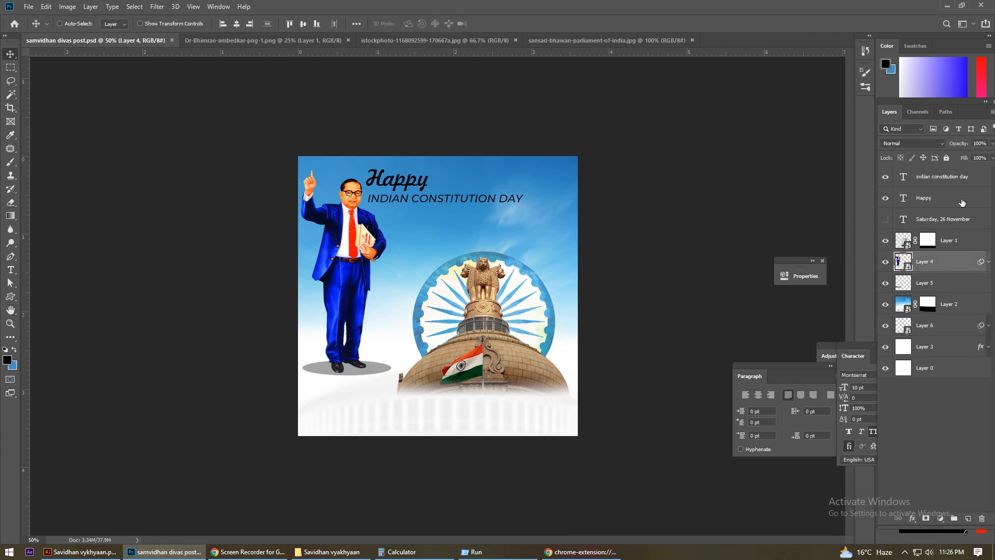
shift+click(928, 282)
key(ctrl+t)
key(Return)
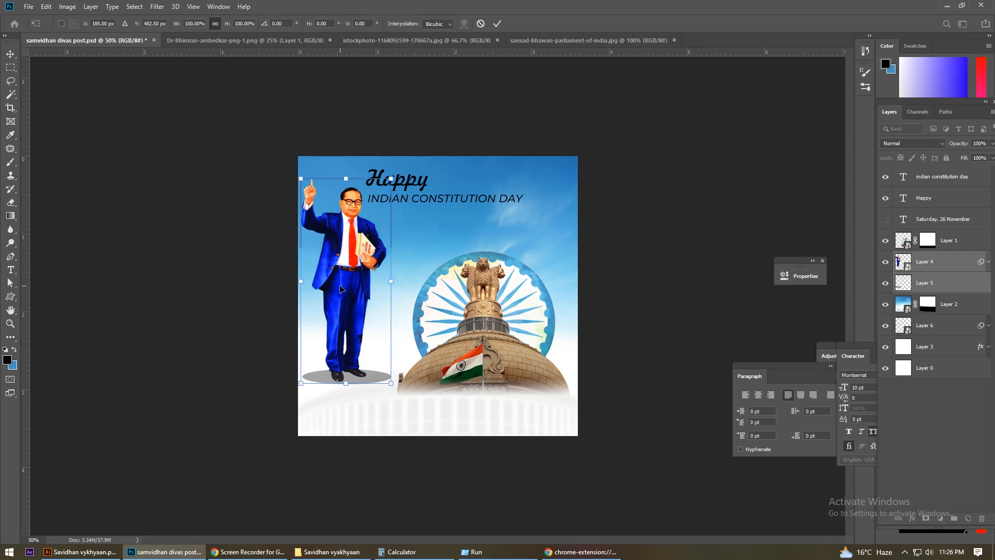
key(Right)
key(Right)
key(Right)
key(Right)
key(Return)
Step: Move the "Happy" and "indian constitution day" texts together to the right, away from the figure
click(977, 212)
click(959, 199)
shift+click(959, 179)
drag(453, 199, 485, 200)
Step: Move the emblem and dome on Layer 1 slightly up
click(945, 240)
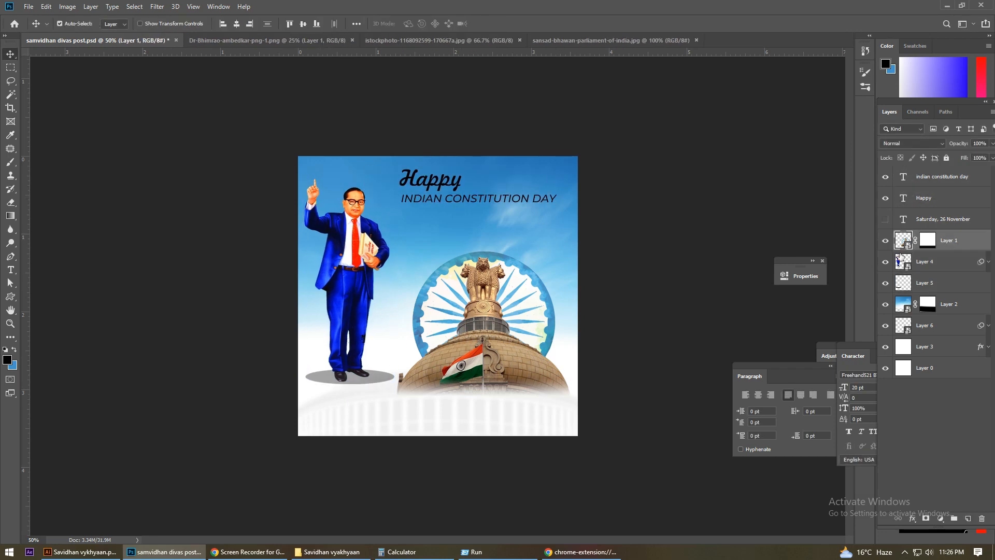
key(ctrl+t)
drag(507, 323, 508, 315)
key(Return)
right_click(927, 242)
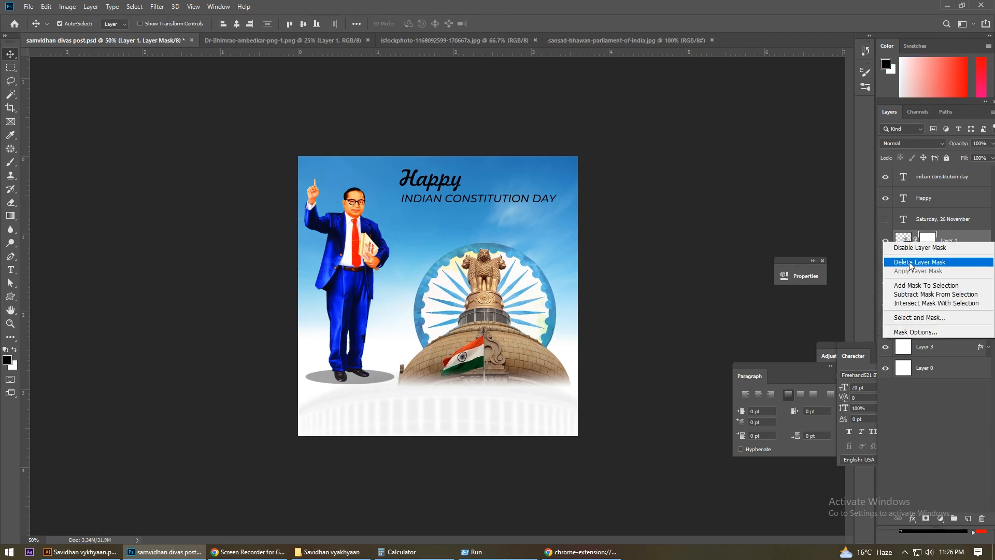
key(Escape)
Step: Paint white with a soft 60-pixel brush on Layer 1's mask to bring back the faded lower edge of the dome
key(ctrl+plus)
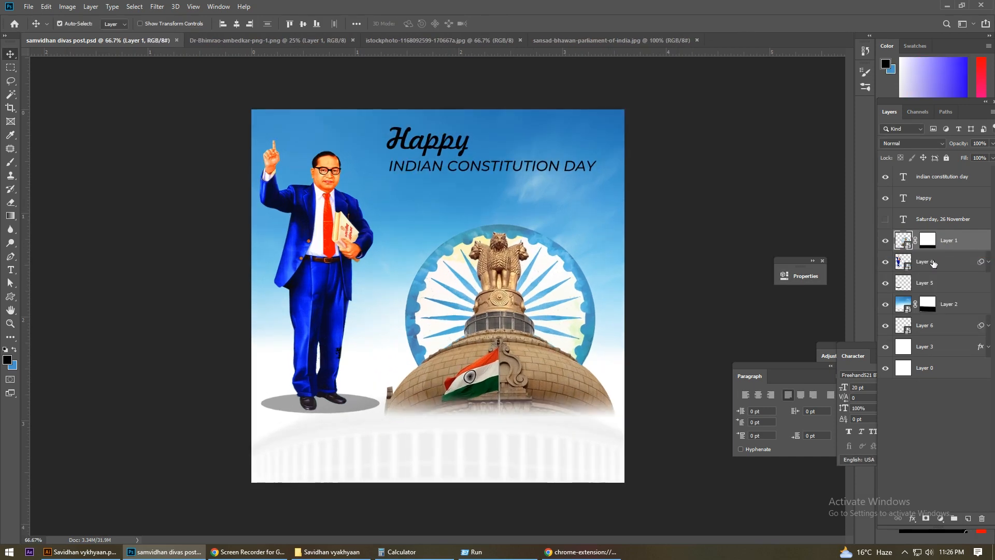
click(928, 240)
key(b)
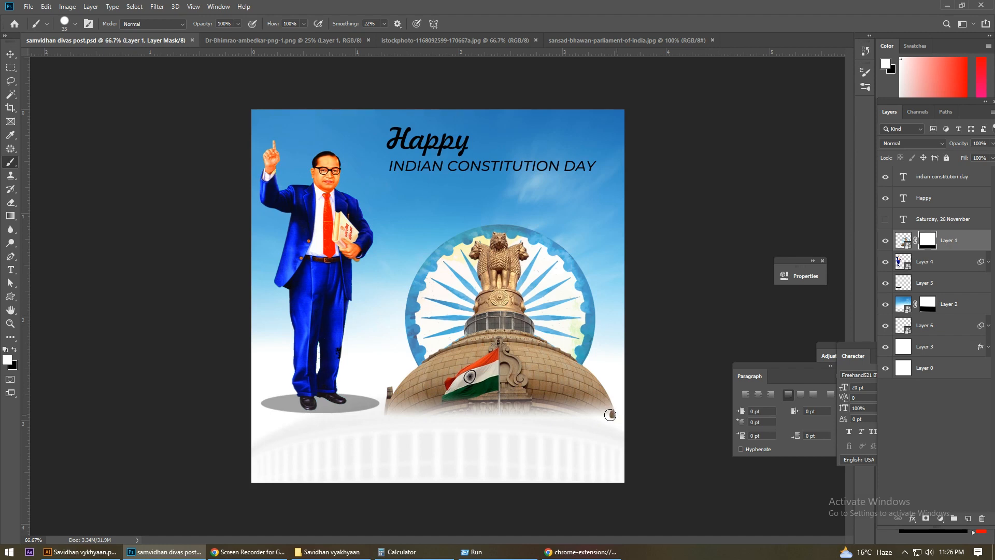
key(shift+bracketleft)
key(shift+bracketleft)
key(shift+bracketleft)
key(shift+bracketleft)
drag(607, 411, 597, 412)
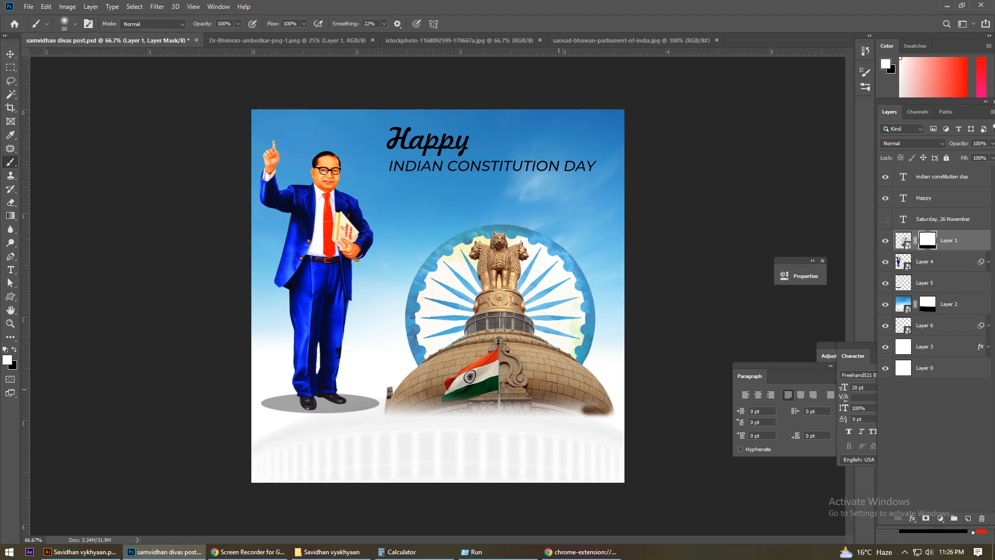
drag(391, 396, 601, 392)
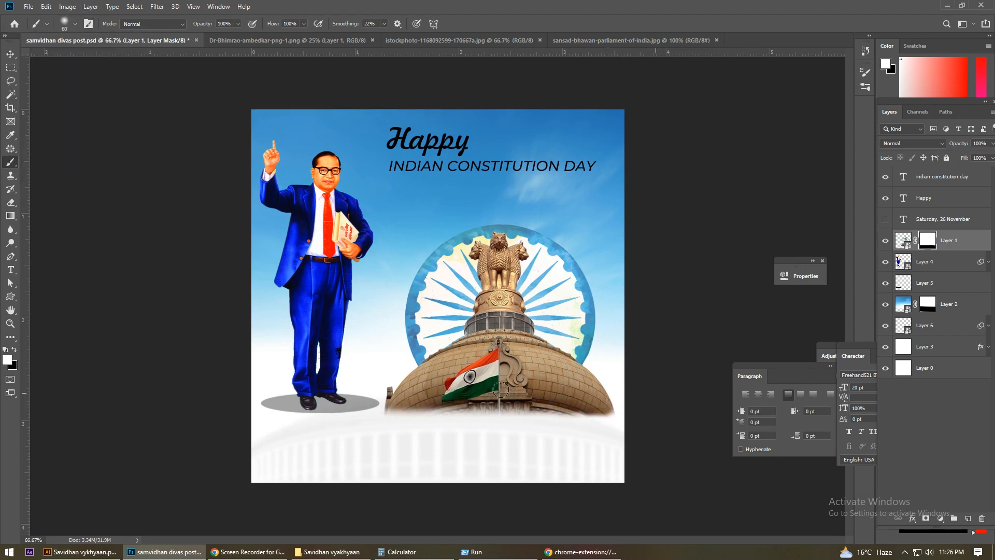
Step: Shorten the title line to "constitution day" and place a copy of it below reading "of india"
key(t)
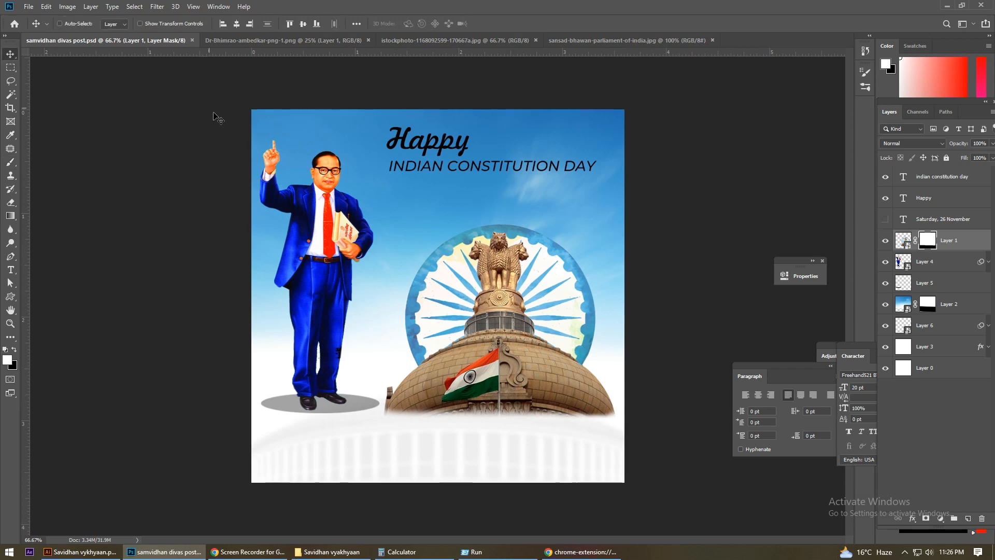
click(563, 167)
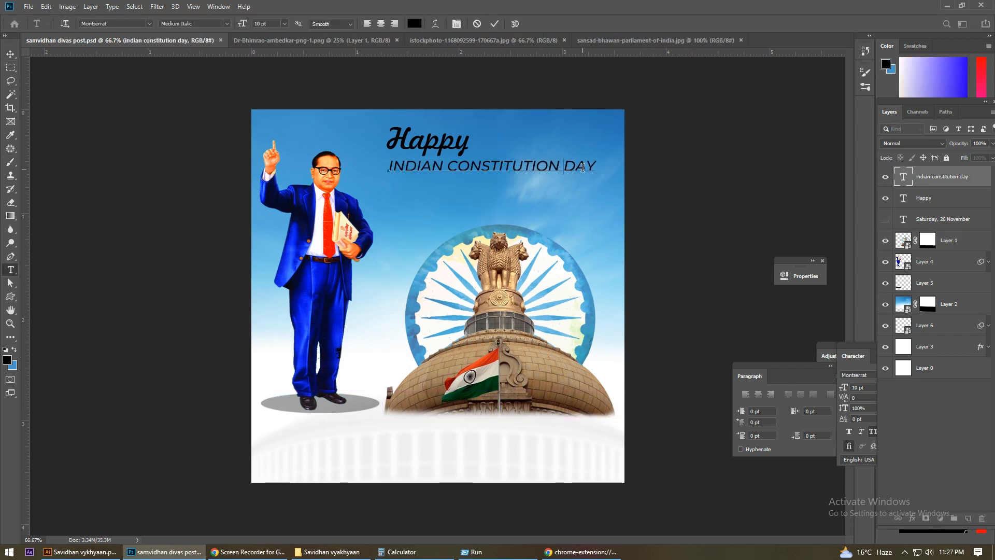
key(BackSpace)
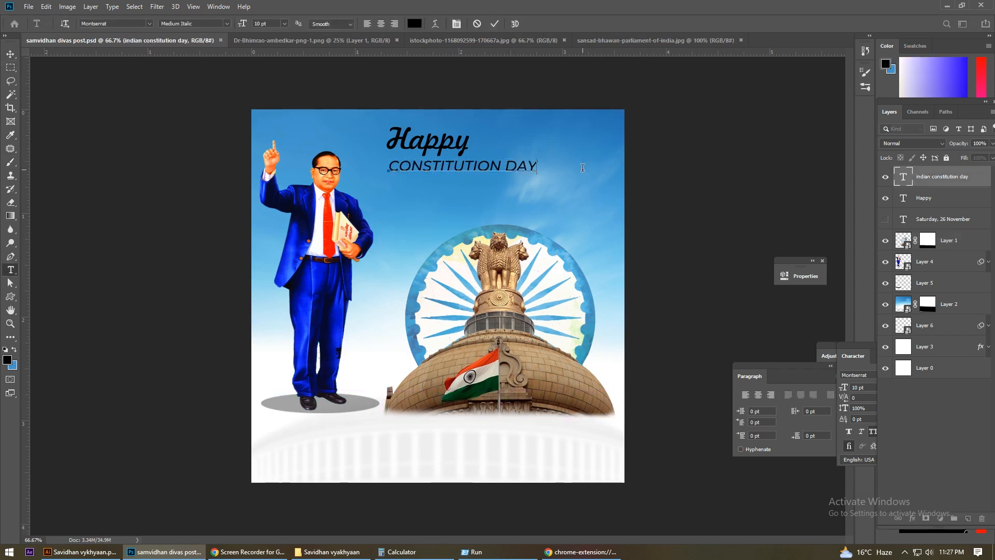
click(10, 54)
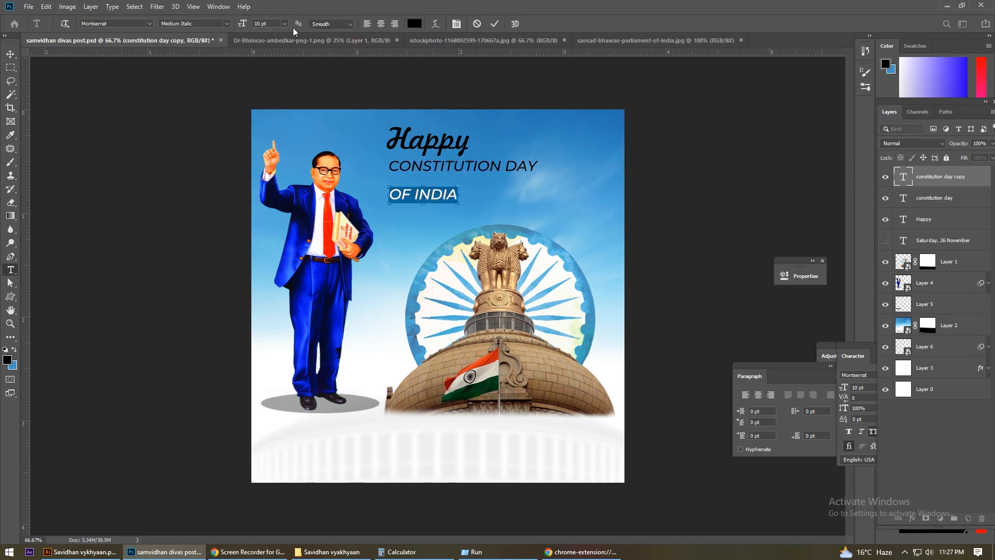
click(150, 23)
click(10, 54)
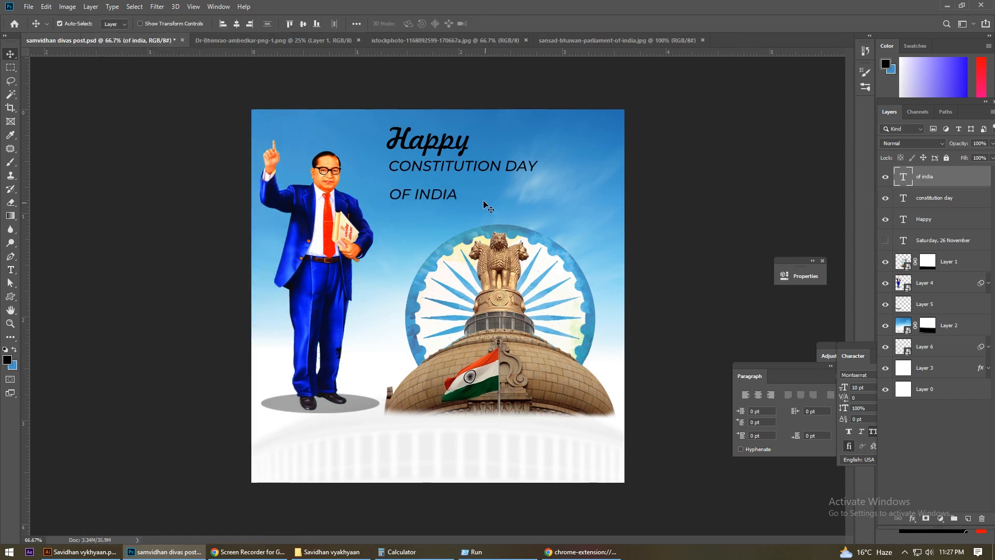
Step: Try the Freehand521 BT font on the "of india" line and retype its wording
double_click(442, 146)
double_click(425, 195)
click(106, 23)
text(Freehand521 BT)
key(Return)
click(459, 195)
key(ctrl+a)
key(BackSpace)
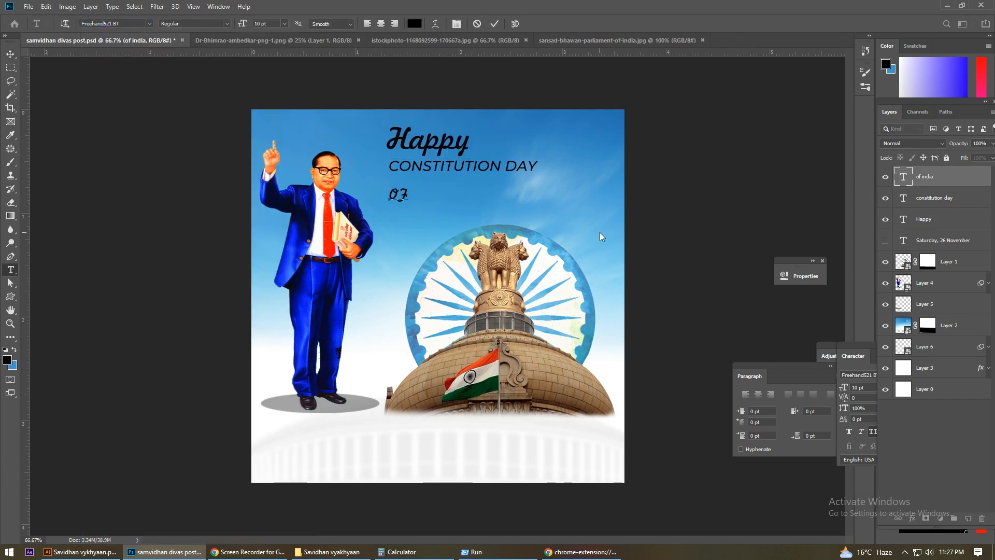
text(OF INDIA)
key(BackSpace)
key(BackSpace)
key(BackSpace)
key(BackSpace)
key(BackSpace)
key(BackSpace)
key(BackSpace)
key(BackSpace)
key(Escape)
key(v)
key(ctrl+z)
Step: Enlarge "of india" to about 16.9 pt beneath "constitution day" and shift the title lines up and to the left
drag(439, 197, 523, 193)
key(ctrl+t)
drag(180, 25, 213, 25)
key(Return)
drag(543, 190, 470, 181)
shift+click(933, 219)
Step: Colour the letters "IN" of the word India red (#c82a17) and its letter "D" white
key(t)
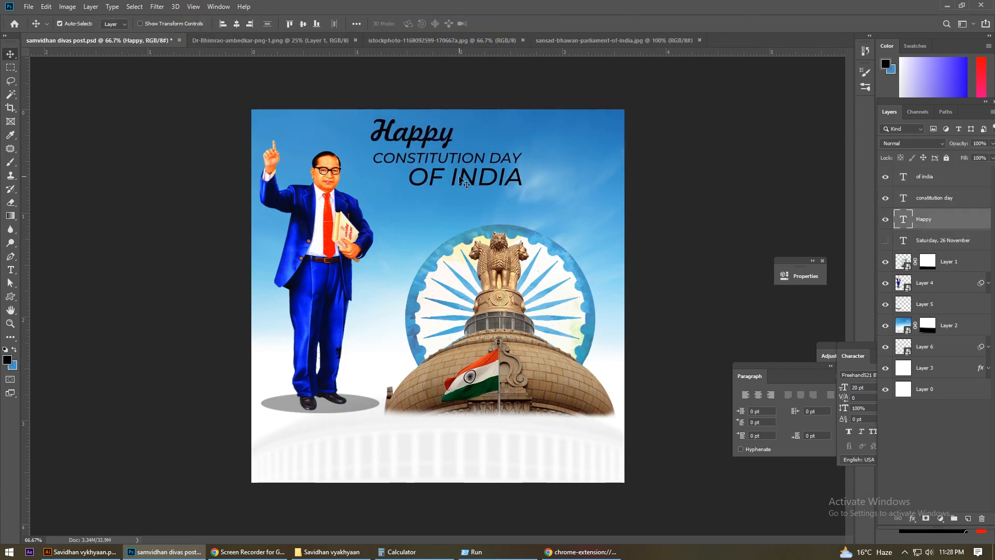
click(458, 180)
click(415, 23)
click(759, 222)
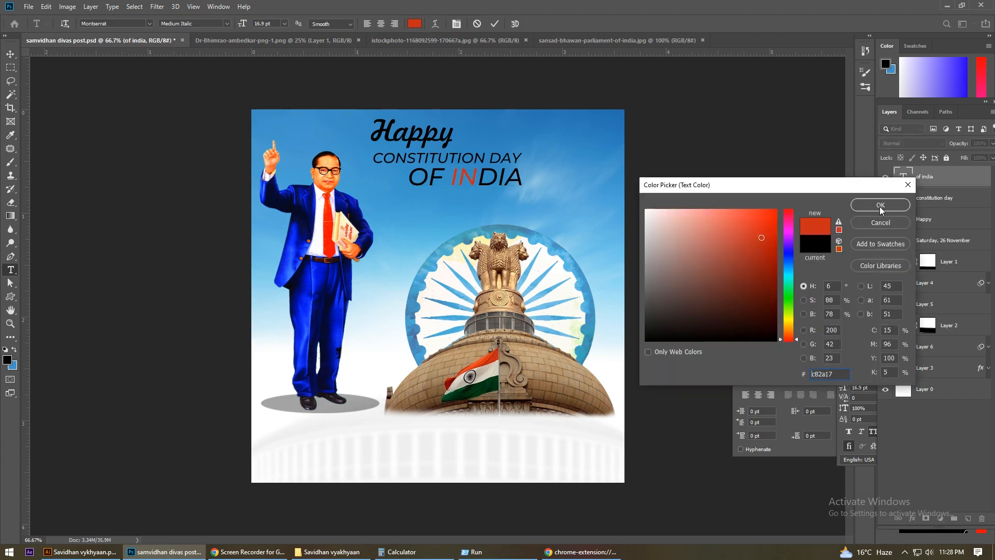
click(882, 210)
click(415, 24)
click(649, 208)
click(883, 210)
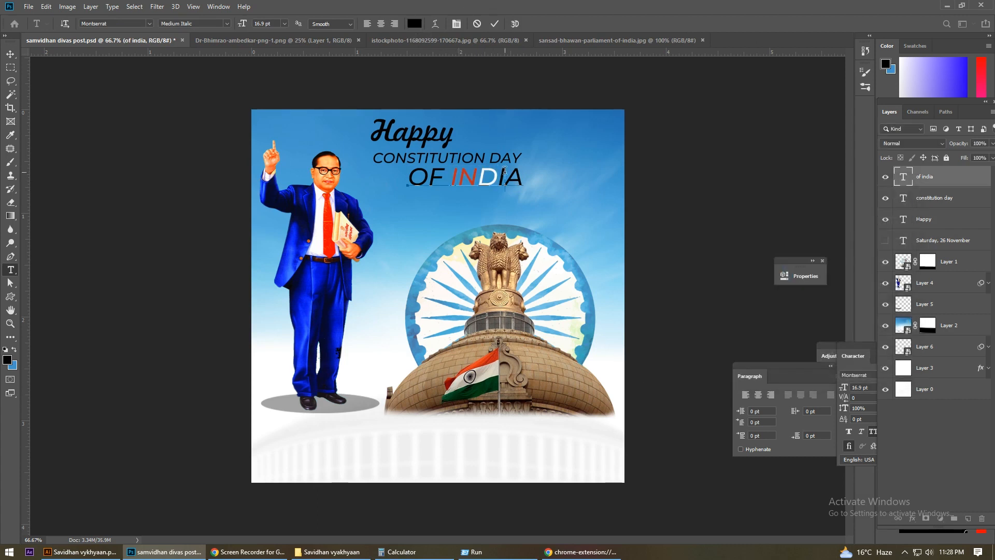
Step: Colour the letters "IA" at the end of the word India dark green
click(414, 24)
text(093a17)
click(787, 296)
mouse_move(758, 269)
mouse_down()
mouse_move(755, 257)
mouse_move(773, 291)
mouse_up()
click(881, 209)
Step: Recolour the letters "IN" of the word India orange (#c45810) and finish the text edit
click(479, 175)
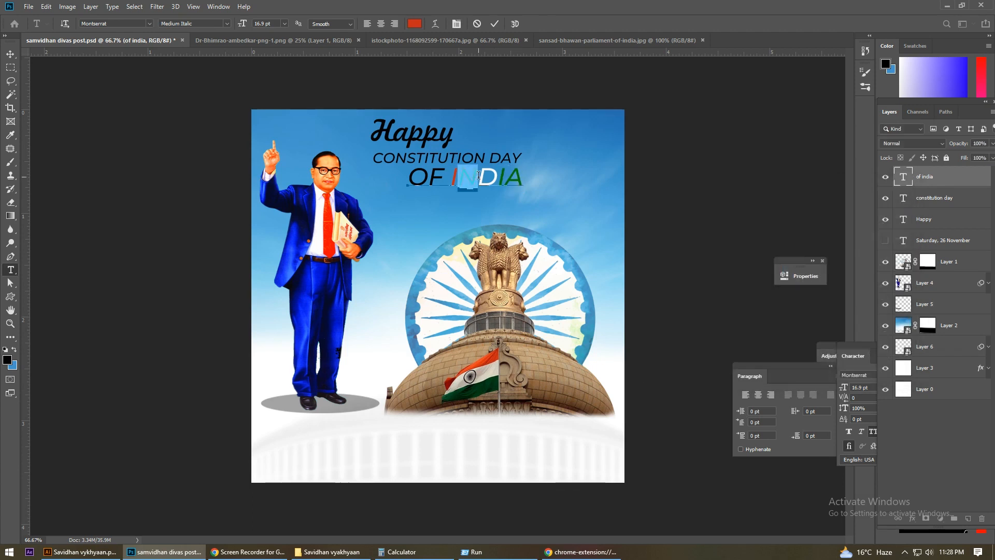
click(415, 23)
click(790, 335)
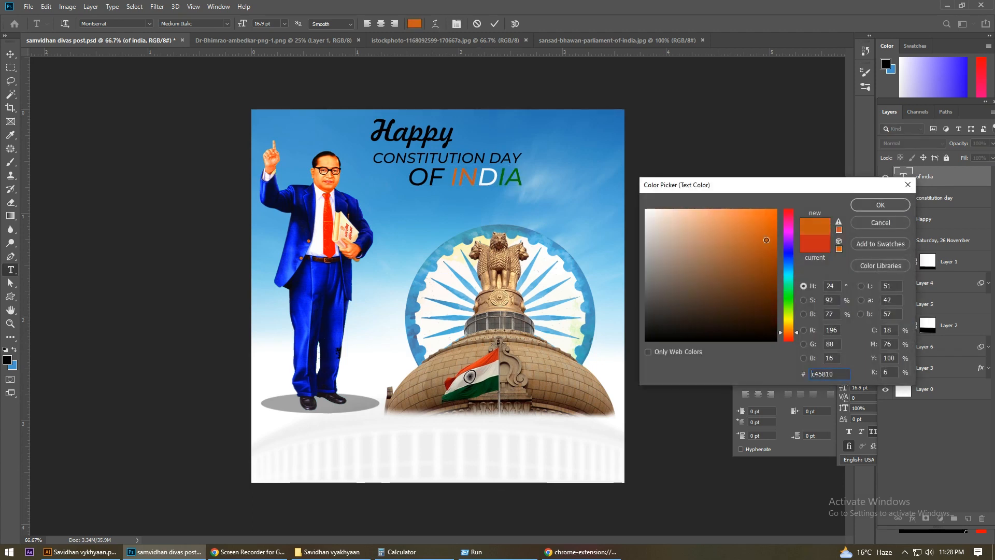
click(894, 207)
key(ctrl+Return)
key(v)
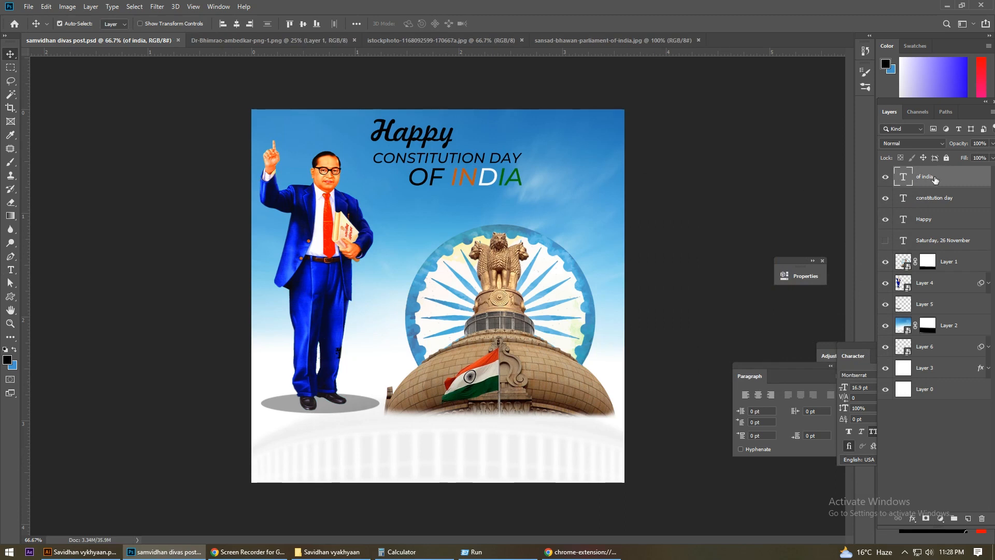
Step: Set "constitution day" to 12 pt, align the end of "of india" with it, and save the document
double_click(903, 198)
click(258, 23)
text(12)
key(Return)
key(ctrl+Return)
key(v)
click(511, 179)
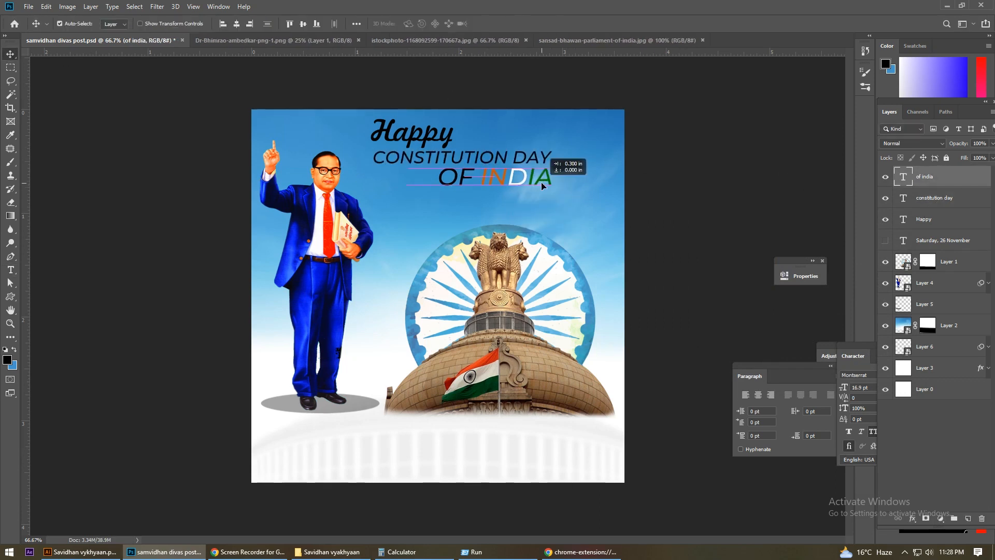
key(ctrl+s)
Step: Move the blurred parliament building on Layer 6 up behind the figure's feet and the dome
click(941, 306)
click(936, 346)
key(ctrl+t)
click(512, 214)
drag(568, 450, 565, 416)
key(Return)
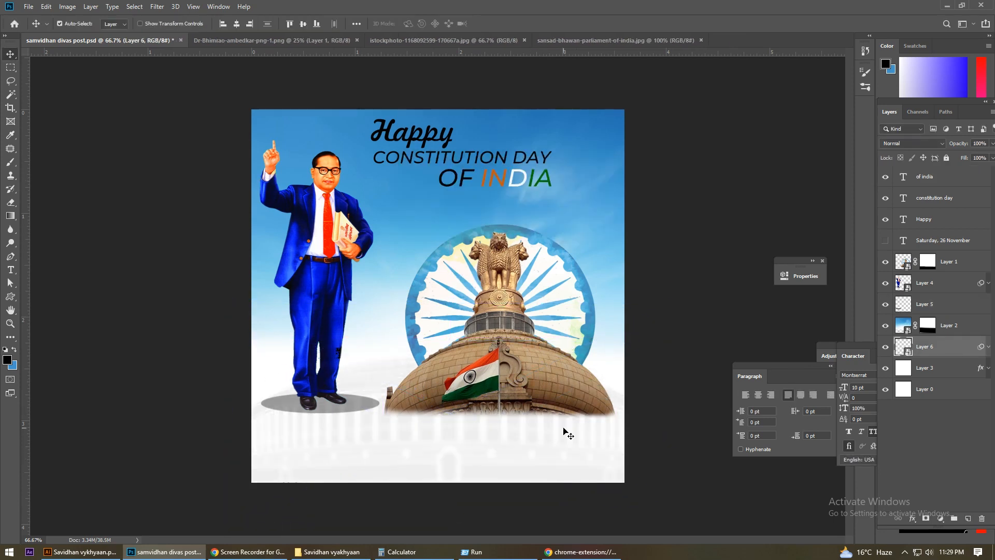
Step: Lower the blurred parliament building on Layer 6 slightly
click(542, 454)
key(ctrl+t)
key(Escape)
click(513, 215)
mouse_move(540, 450)
mouse_down()
mouse_move(539, 498)
mouse_move(534, 465)
mouse_up()
key(Return)
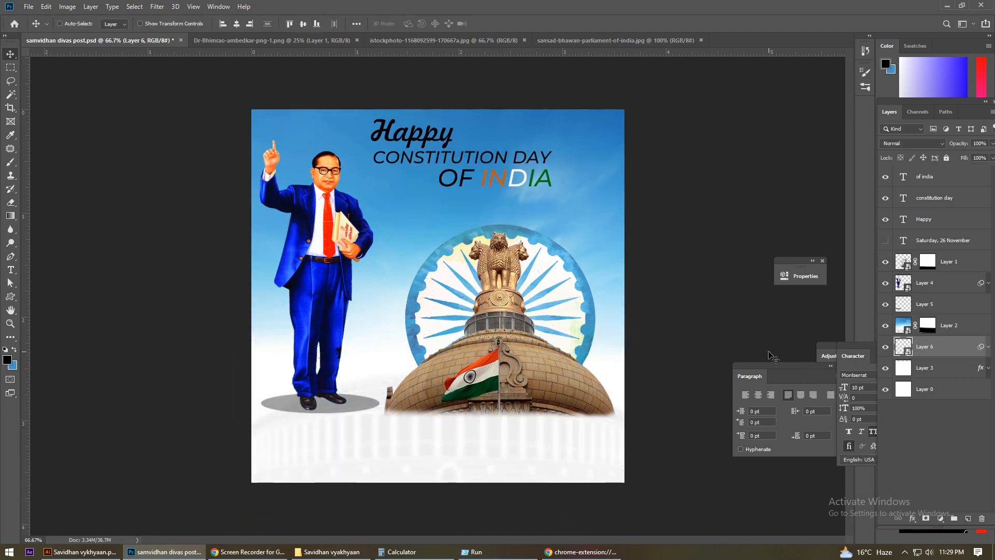
Step: Group the figure on Layer 4 with its shadow on Layer 5 and name the group "Bhimraw ji"
click(923, 285)
ctrl+click(923, 303)
key(ctrl+g)
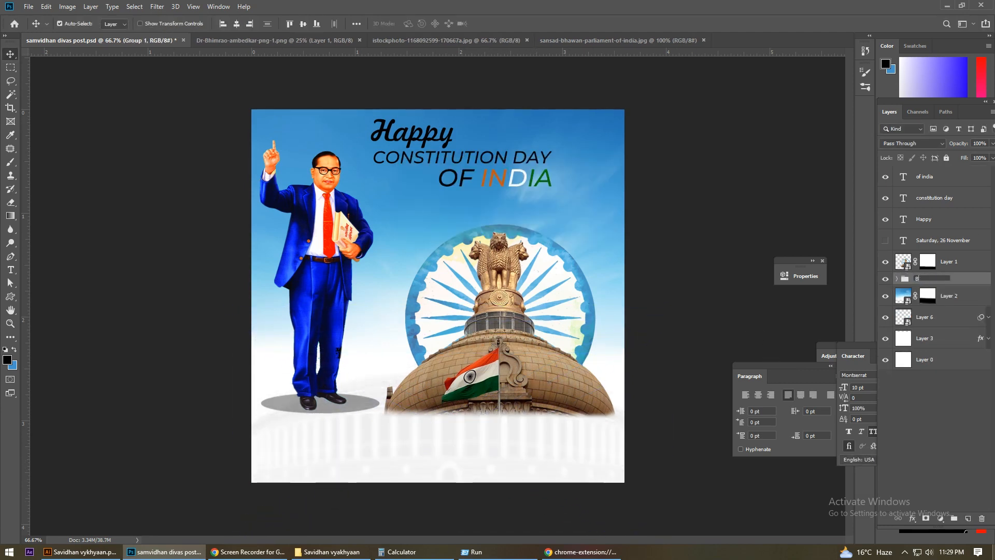
text(Bhimraw ji)
key(Return)
Step: Move the "Bhimraw ji" group slightly down the poster
key(ctrl+t)
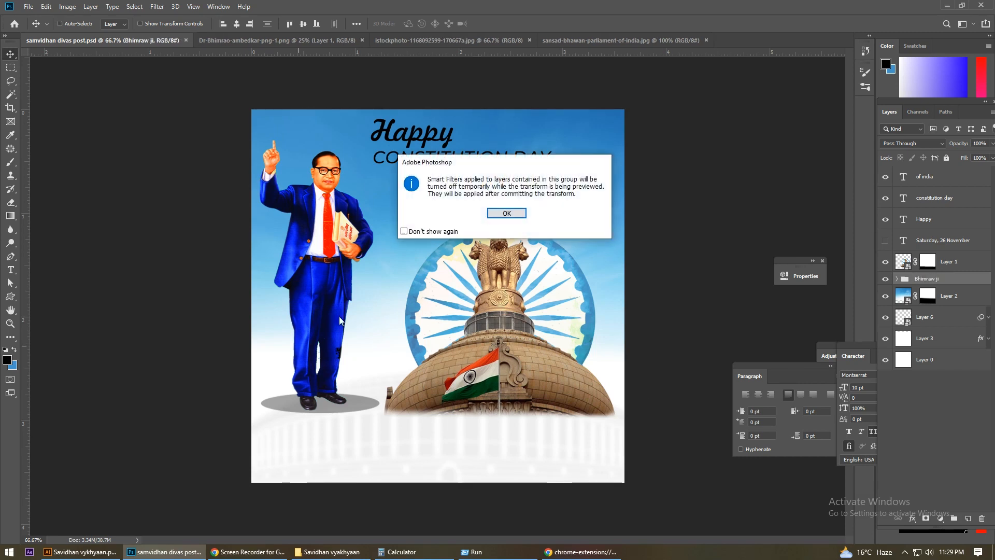
key(Return)
drag(349, 248, 348, 259)
key(Return)
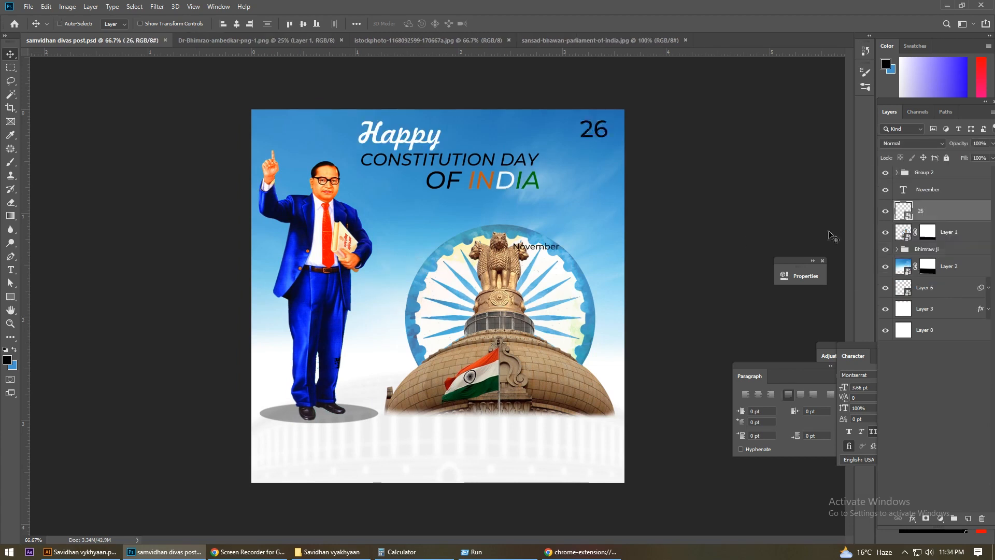
Step: Enlarge the "26" in the poster's upper-right corner
key(ctrl+t)
drag(605, 136, 615, 149)
key(Return)
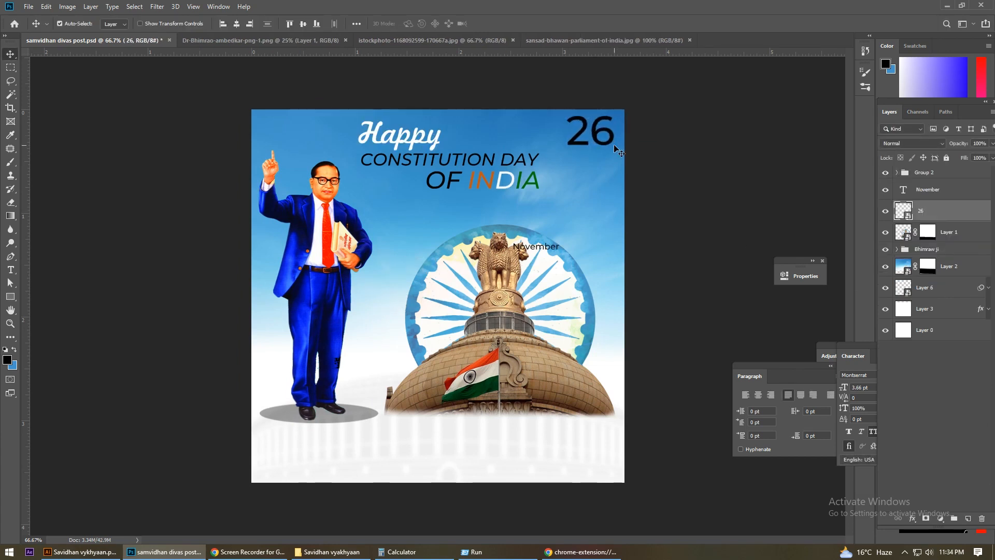
Step: Place the "November" text directly beneath the "26" and colour it white (#ffffff)
drag(554, 250, 608, 153)
double_click(608, 154)
click(415, 24)
text(ffffff)
click(868, 207)
click(10, 54)
key(Left)
key(Left)
key(Left)
Step: Group the "November" text with the "26" layer and name the group "26"
ctrl+click(923, 211)
key(ctrl+g)
double_click(927, 185)
text(26)
key(Return)
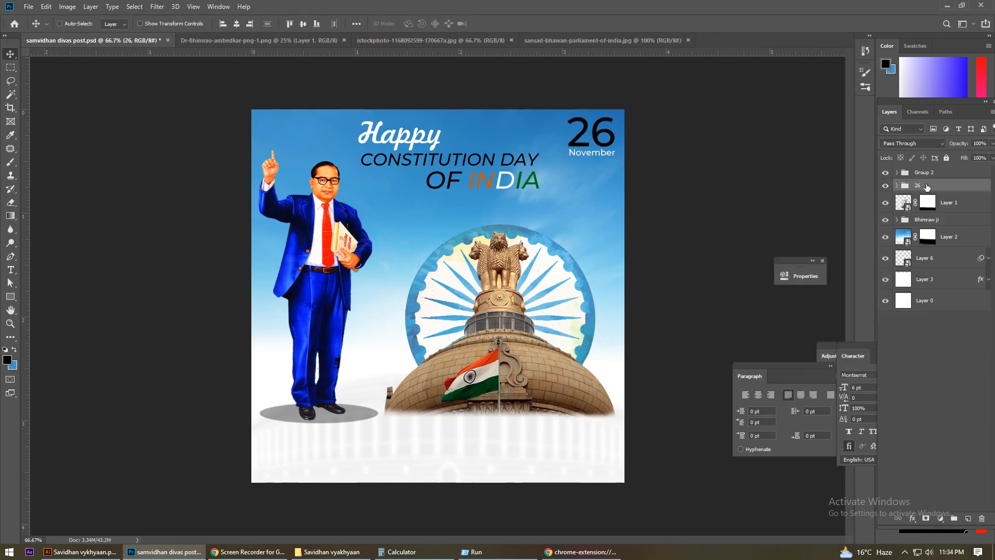
Step: Nudge the "26" group slightly down and to the right, and save the poster
key(ctrl+s)
key(ctrl+t)
key(Down)
key(Down)
key(Down)
key(Down)
key(Down)
key(Right)
key(Right)
key(Right)
key(Return)
key(ctrl+s)
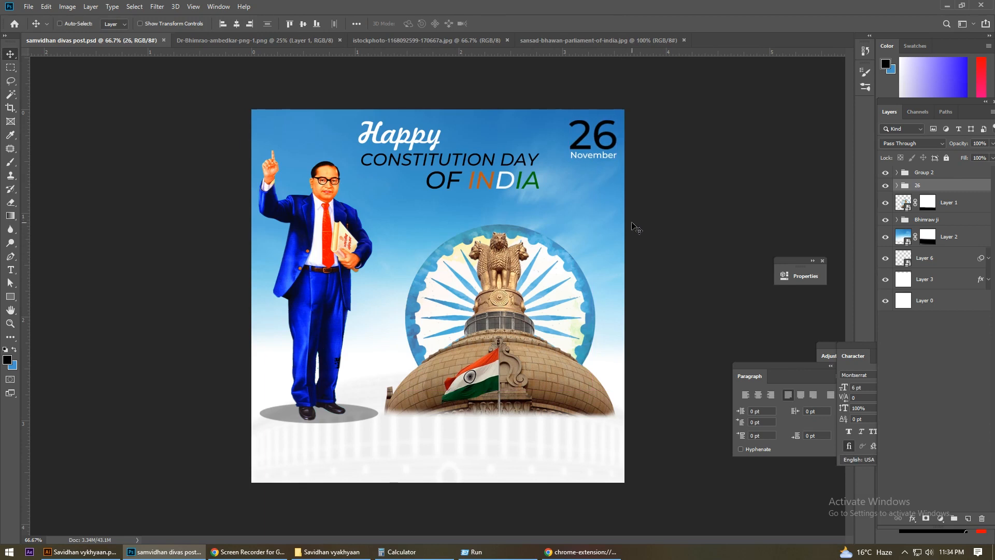
Step: Recolour the letters "IN" of "INDIA" in the title to a brighter orange
click(933, 173)
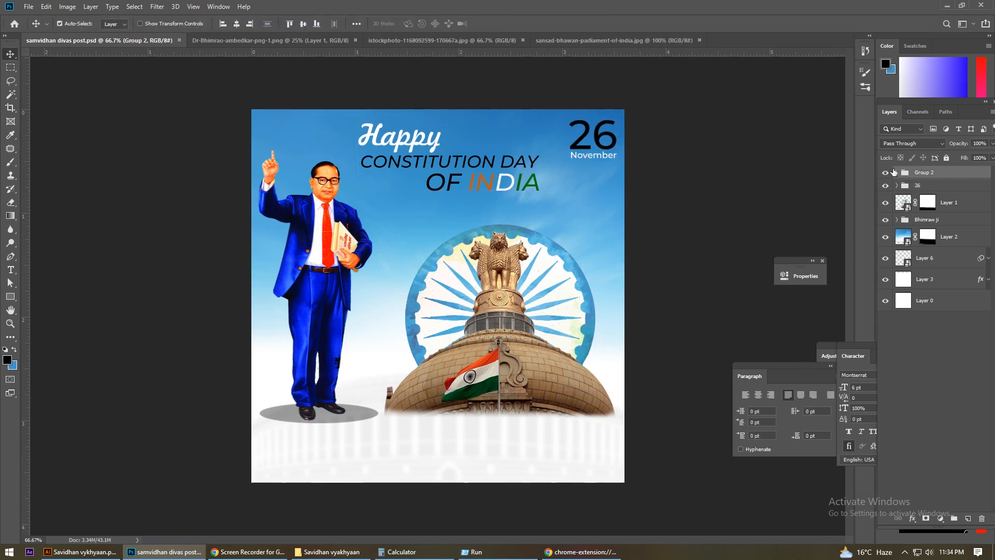
click(897, 172)
double_click(911, 190)
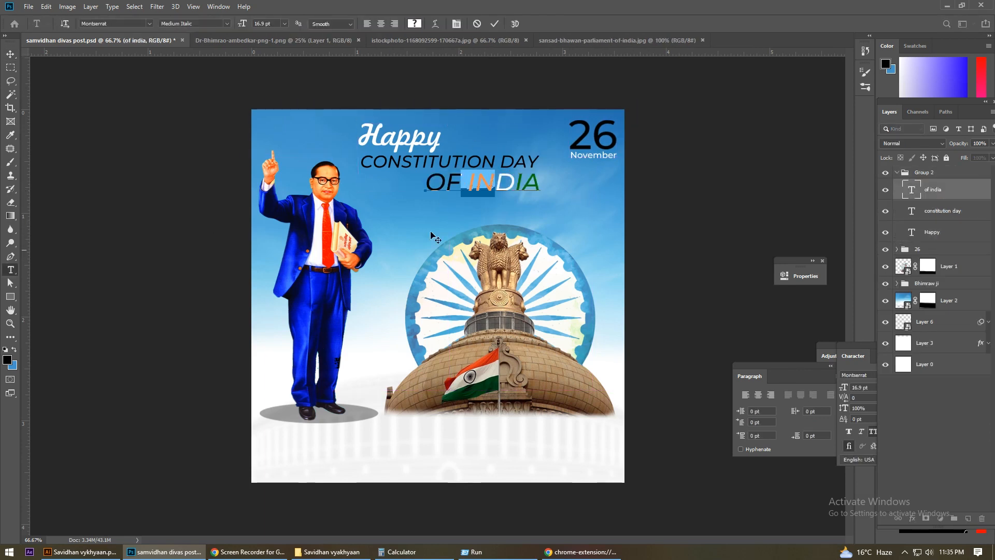
click(415, 24)
drag(790, 327, 792, 334)
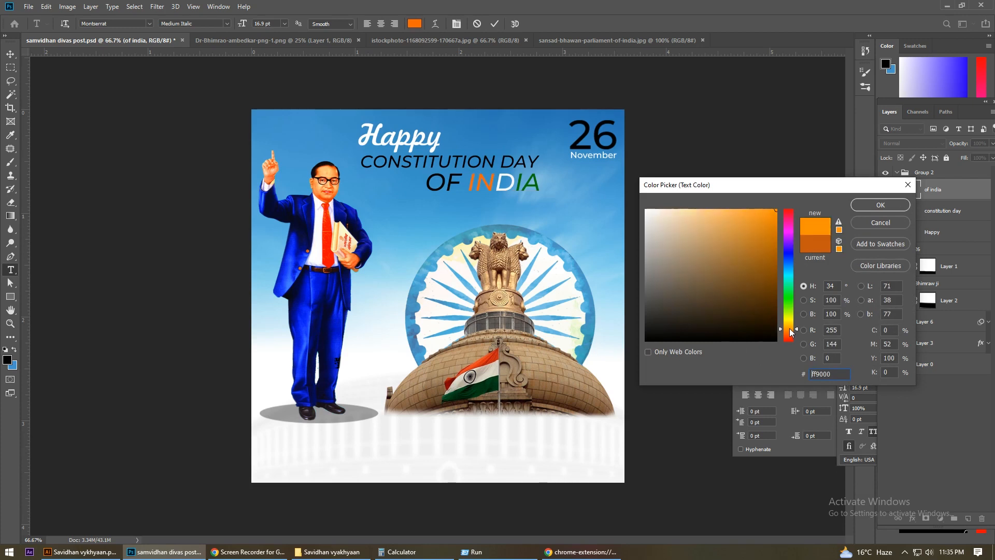
click(881, 205)
key(v)
click(895, 174)
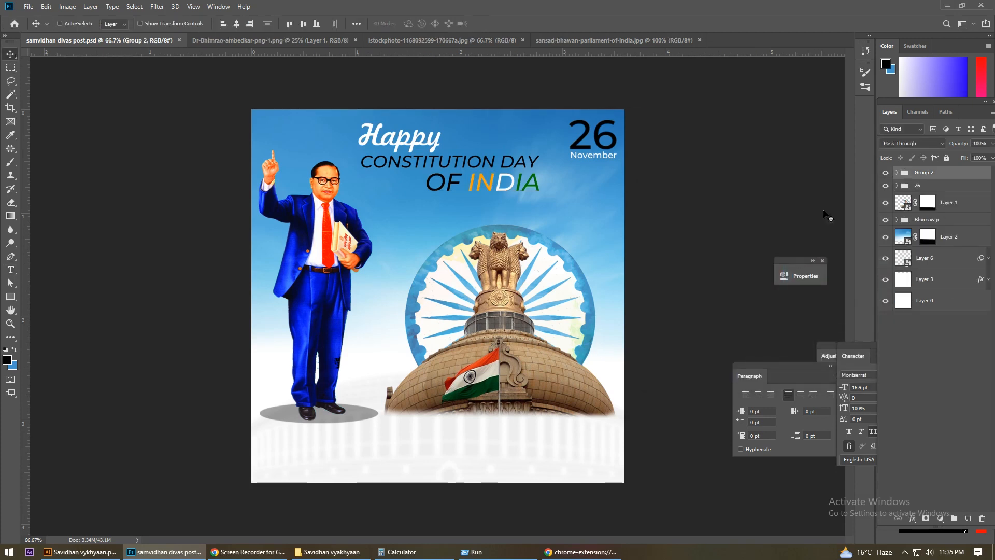
Step: Duplicate the "November" text into the white area below the dome and colour the copy black
right_click(602, 156)
click(614, 159)
right_click(613, 158)
click(605, 156)
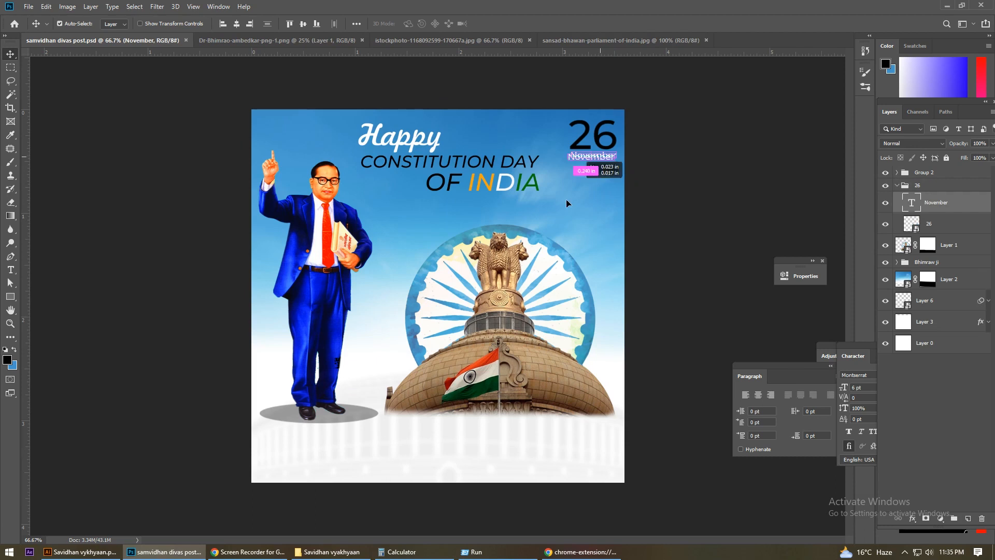
drag(606, 155, 410, 440)
double_click(911, 202)
click(415, 24)
drag(761, 302, 761, 353)
click(879, 205)
click(10, 54)
Step: Replace the copied text with centred "A Constitution Not Only Empowers A Government, but it Also Empoers The Citizens Of A Country."
double_click(408, 440)
text(A)
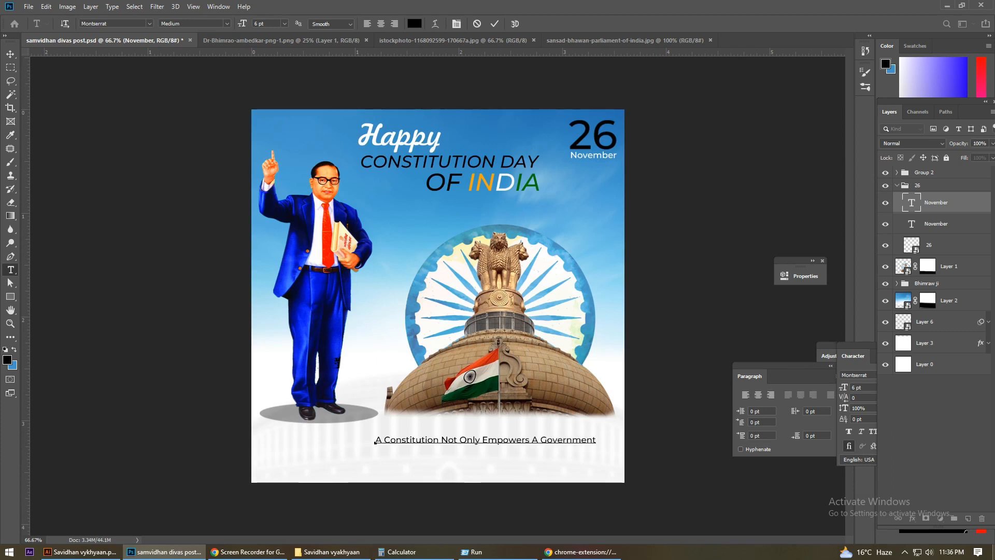
text(it Also Empoers The Citizens of)
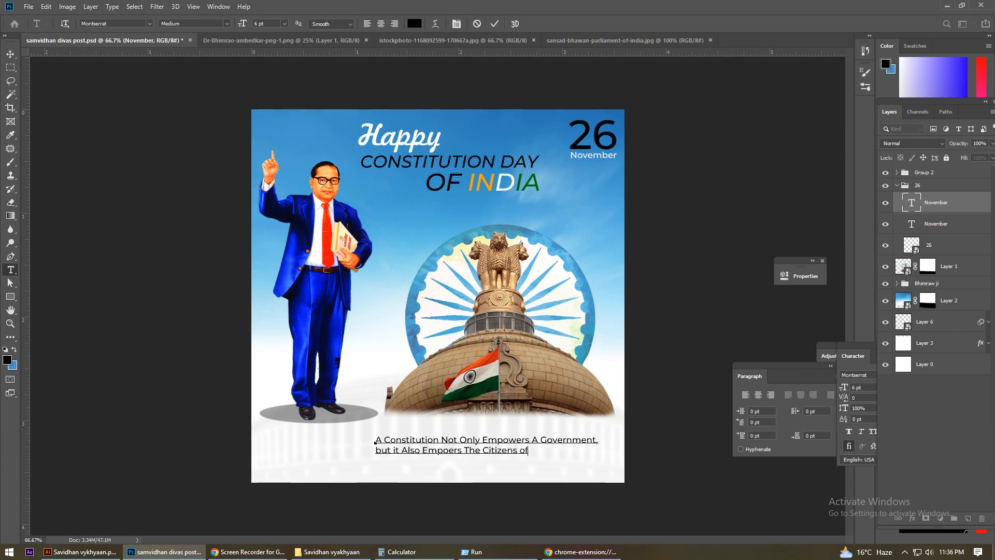
text(Country.)
key(ctrl+a)
click(381, 24)
key(ctrl+Return)
Step: Centre the quote horizontally on the poster, nudge it slightly down, and save
key(v)
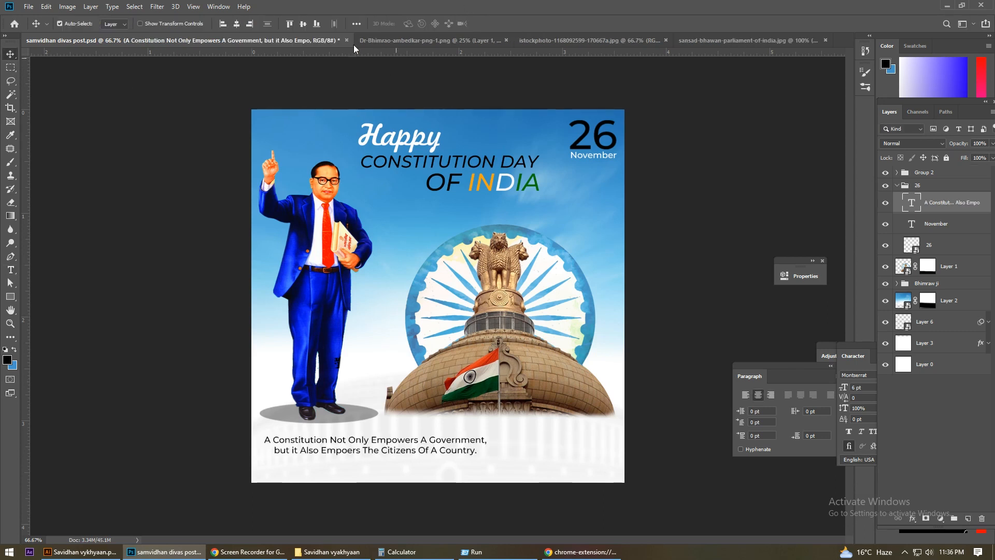
click(240, 25)
key(ctrl+s)
key(Down)
key(Down)
key(Down)
key(Down)
key(Down)
key(Down)
key(Down)
key(Down)
key(Down)
key(Down)
key(Down)
key(Down)
key(Down)
key(ctrl+s)
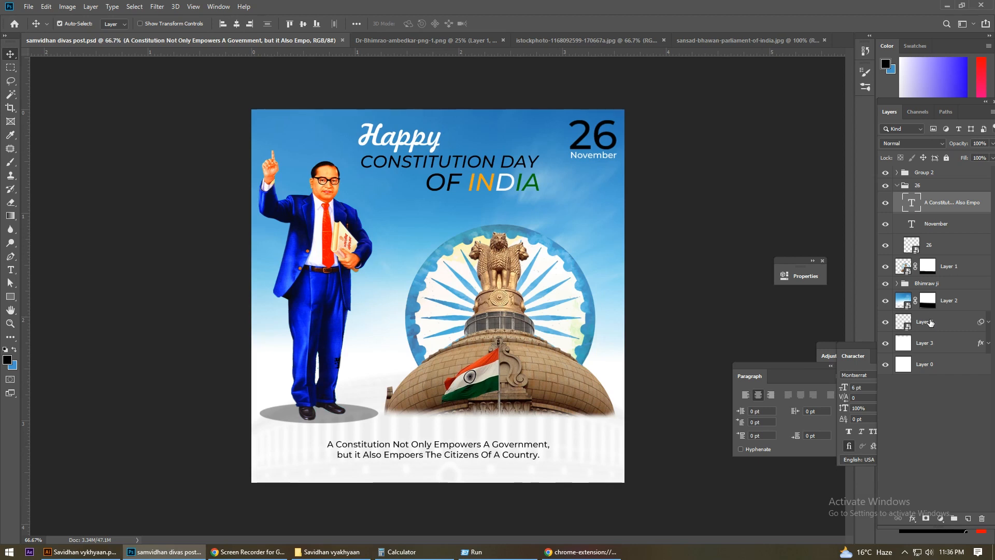
Step: Collapse the "26" group and nudge it slightly to the left and down
click(931, 322)
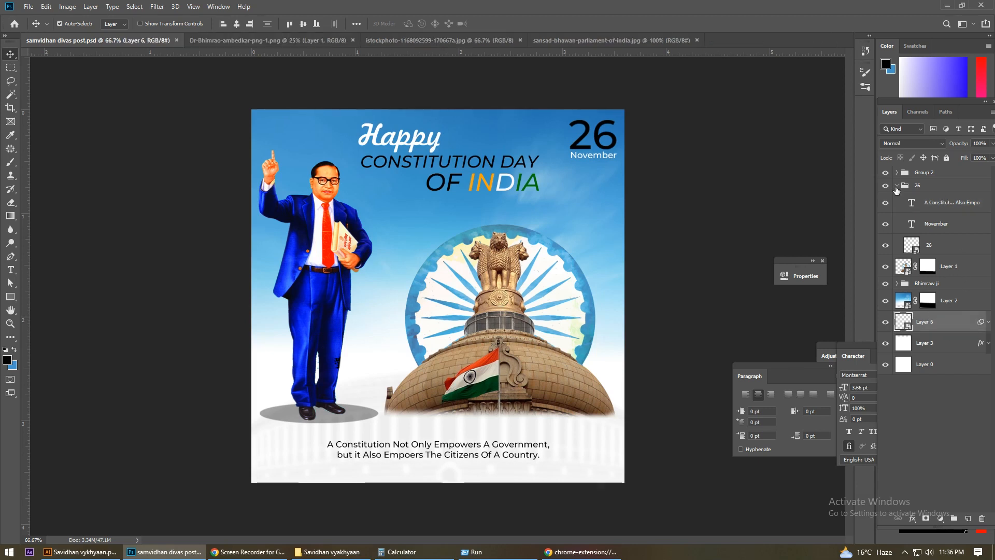
click(897, 186)
click(926, 185)
key(Left)
key(Left)
key(Left)
key(Left)
key(Left)
key(Left)
key(Left)
key(Left)
key(Left)
key(Left)
key(Left)
key(Left)
key(Left)
key(Left)
key(Left)
key(Left)
key(Left)
key(Down)
key(Down)
key(Down)
key(Down)
click(982, 519)
click(567, 208)
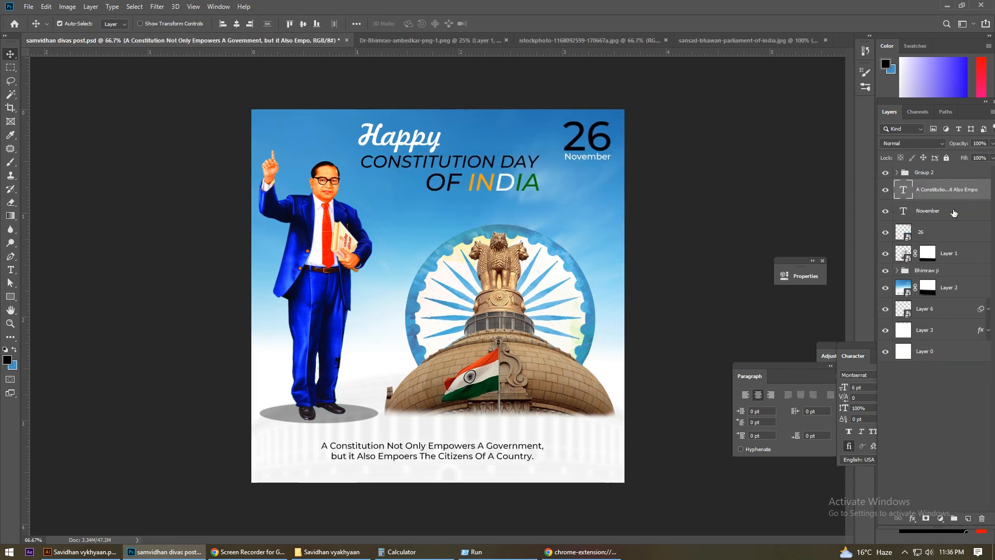
key(ctrl+z)
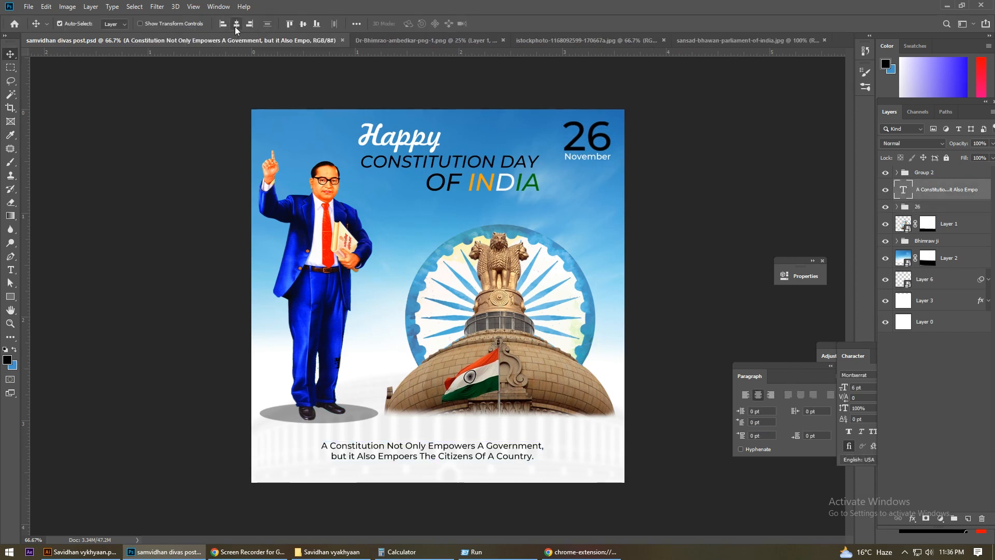
Step: Centre the quote horizontally on the poster again, enlarge it slightly, and save
click(236, 28)
key(ctrl+s)
key(ctrl+t)
drag(176, 25, 179, 25)
key(Return)
key(ctrl+s)
Step: Paint a soft white glow behind the figure's head on a new layer beneath the "Bhimraw ji" group, and save
click(933, 278)
click(968, 519)
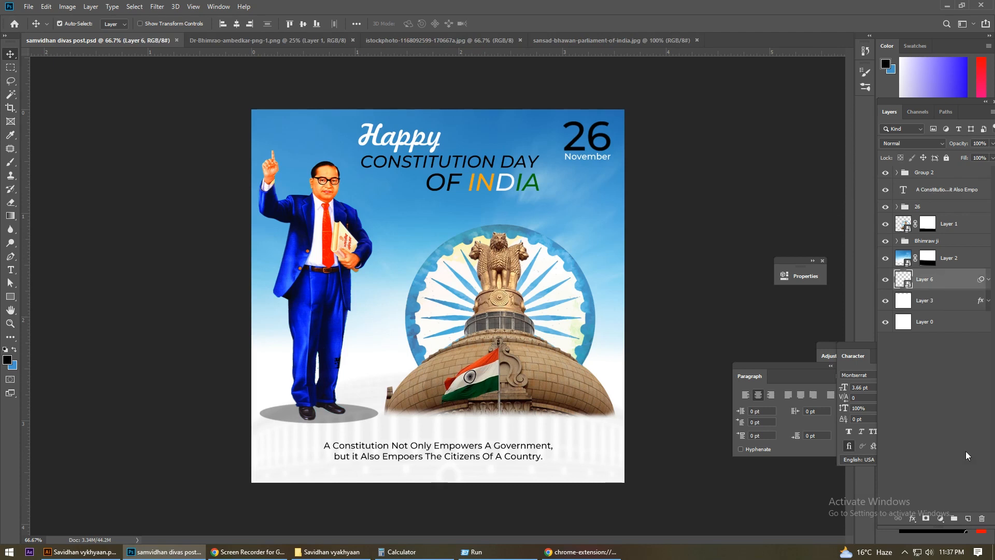
key(b)
click(8, 360)
click(648, 192)
click(824, 193)
key(bracketright)
key(bracketright)
key(bracketright)
key(bracketright)
key(bracketright)
drag(953, 290, 933, 250)
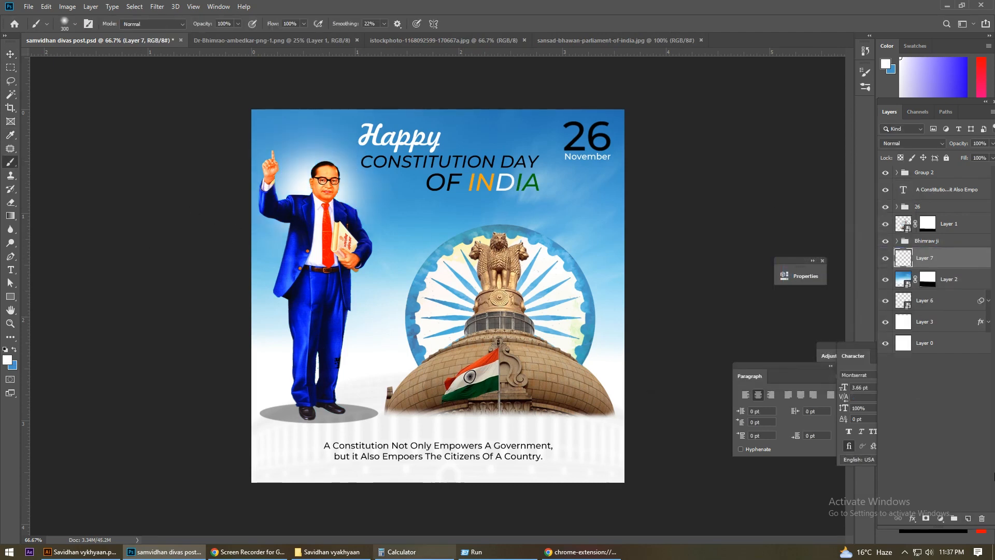
key(ctrl+s)
click(7, 54)
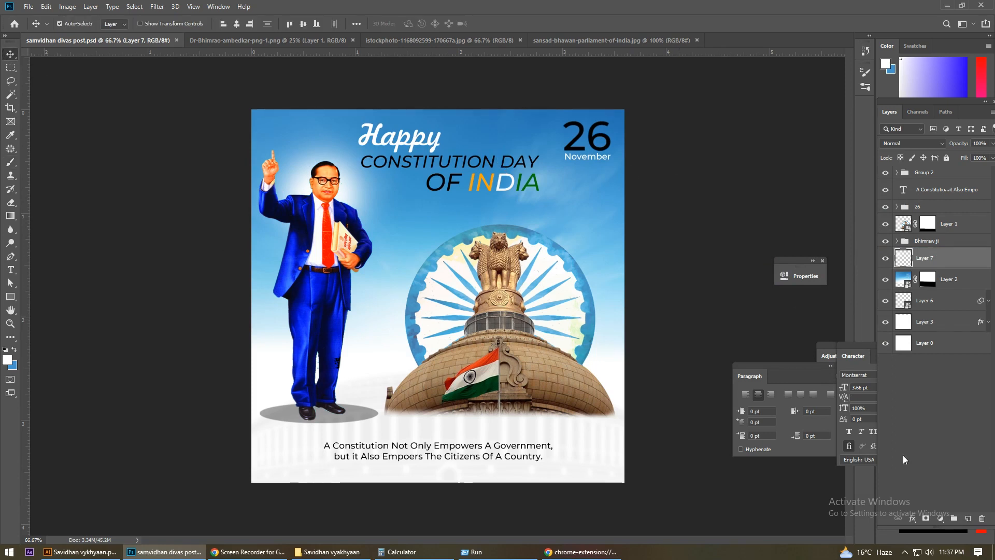
double_click(435, 161)
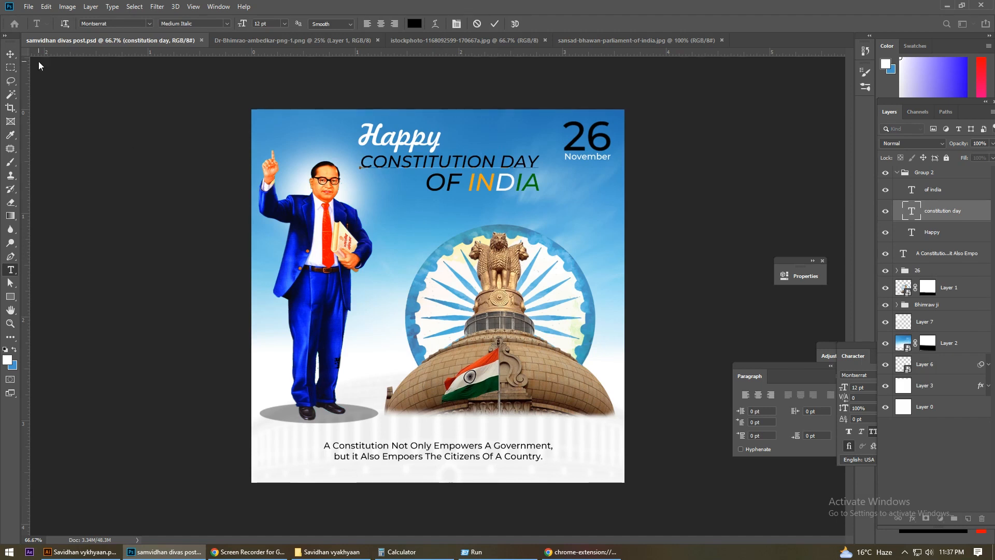
click(10, 54)
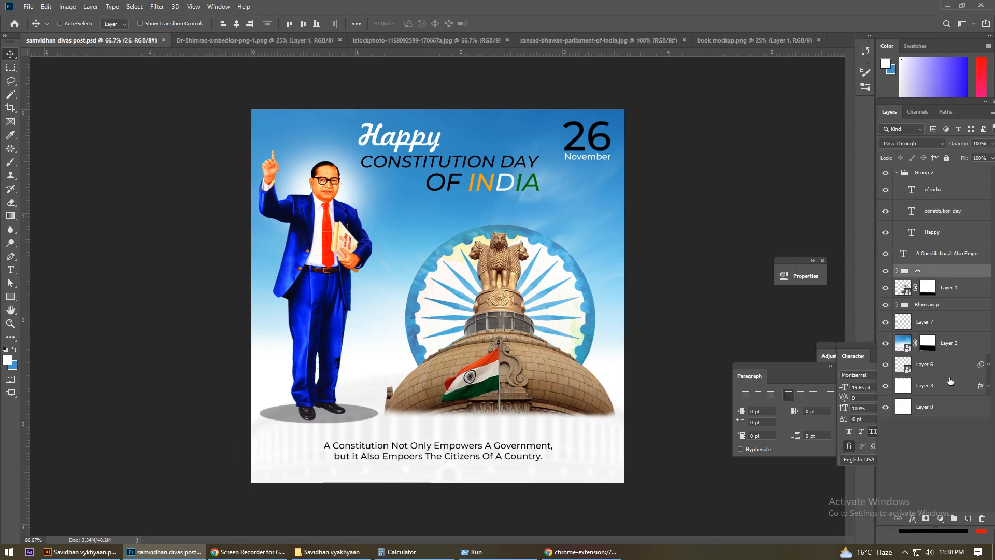
Step: Delete the layer mask from the dome layer (Layer 1)
click(928, 287)
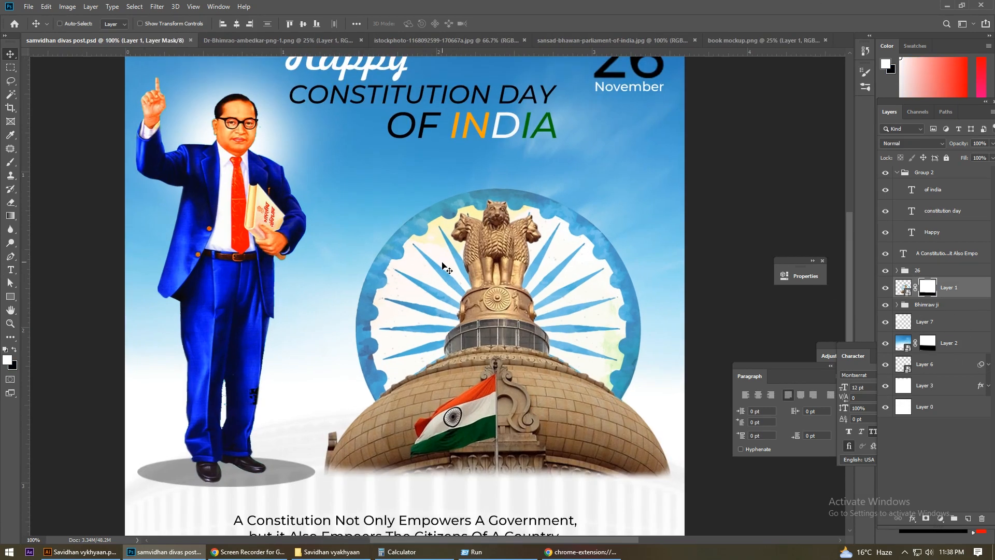
key(ctrl+plus)
right_click(927, 288)
click(919, 308)
Step: Draw a thin white rectangle along the dome's base on a layer above the dome
click(967, 518)
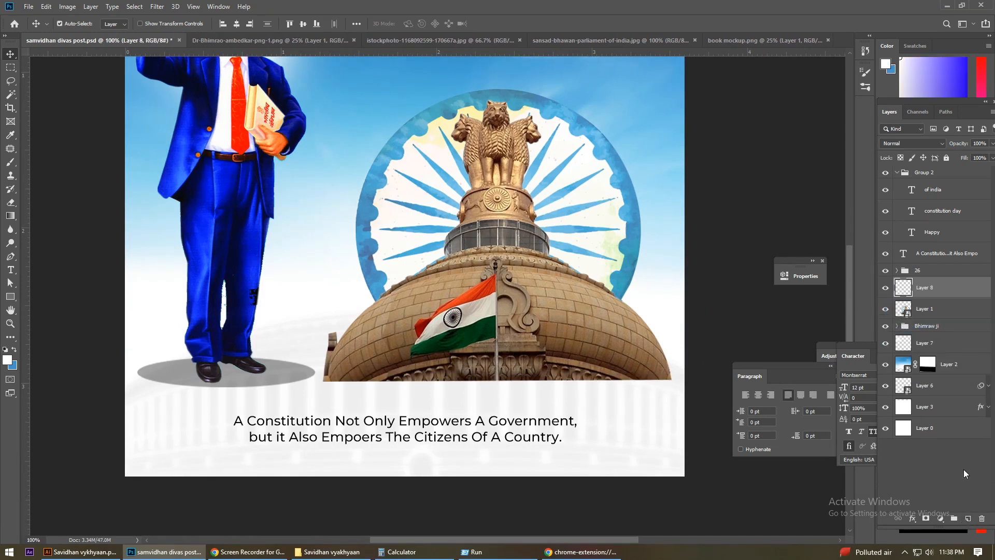
click(11, 296)
drag(320, 380, 673, 383)
key(ctrl+minus)
click(756, 271)
key(v)
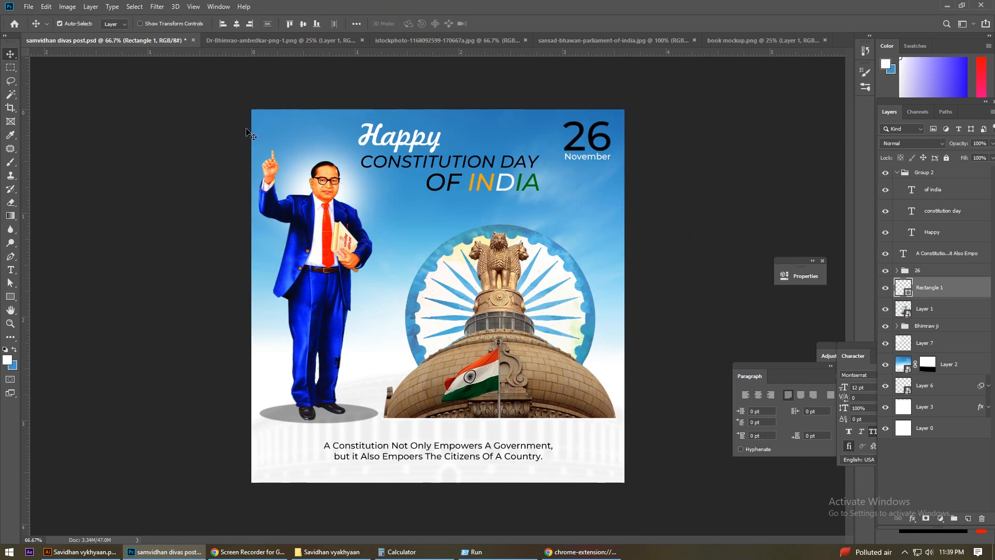
Step: Adjust the ends of the thin white rectangle to fit the width of the dome's base
key(ctrl+plus)
key(ctrl+plus)
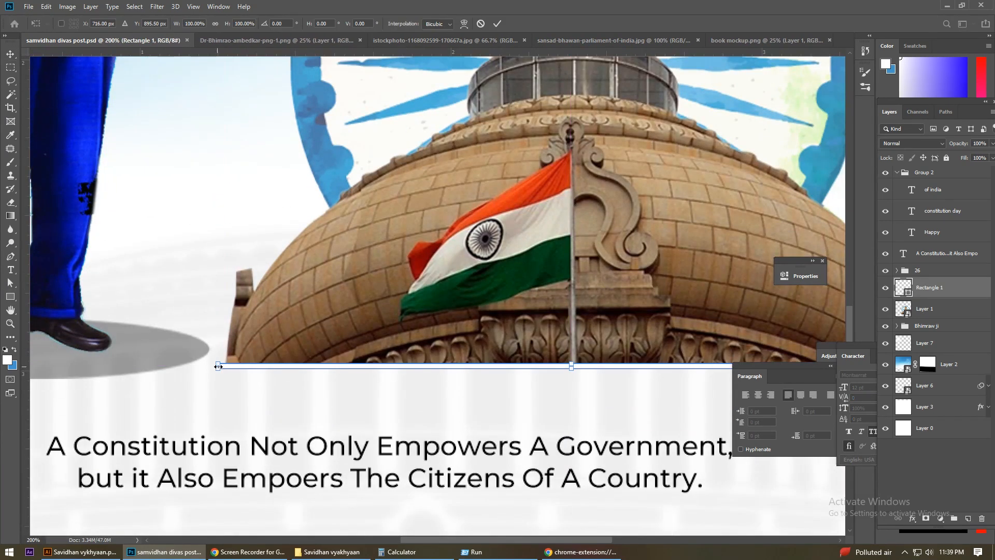
scroll(298, 399, right, 2)
scroll(295, 397, right, 2)
scroll(295, 397, down, 1)
key(ctrl+t)
drag(743, 325, 741, 326)
click(742, 331)
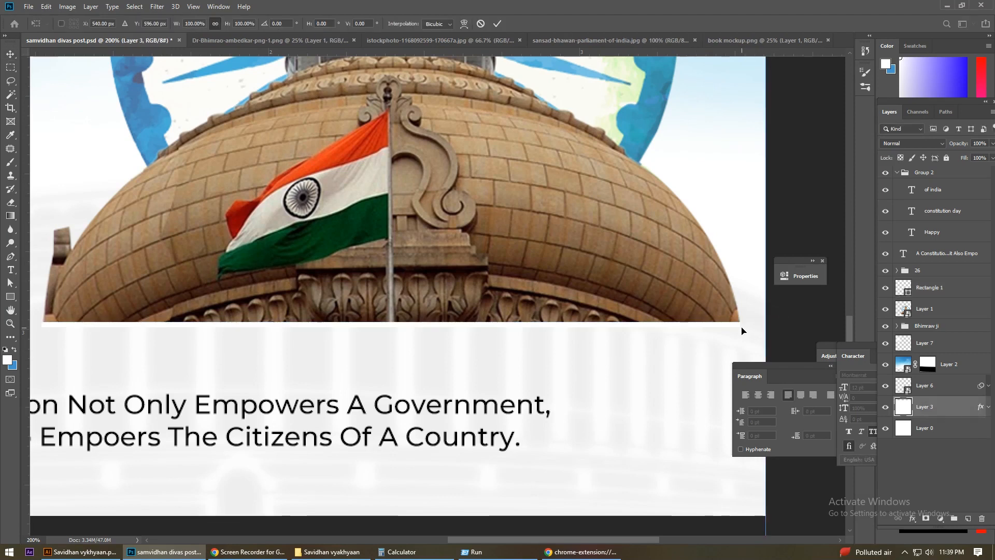
click(928, 287)
key(ctrl+t)
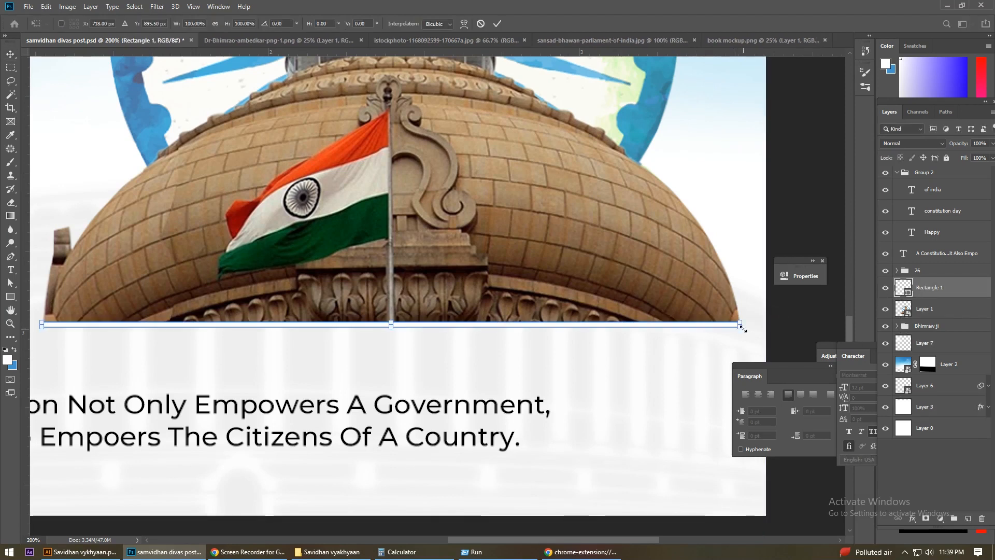
click(755, 312)
key(ctrl+minus)
key(ctrl+minus)
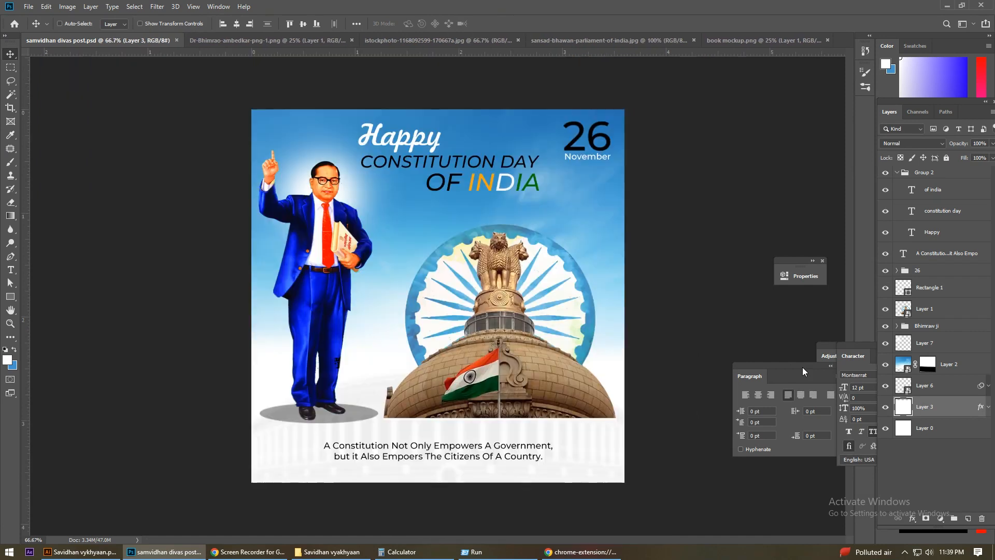
Step: Rasterize the dome layer (Layer 1)
click(941, 308)
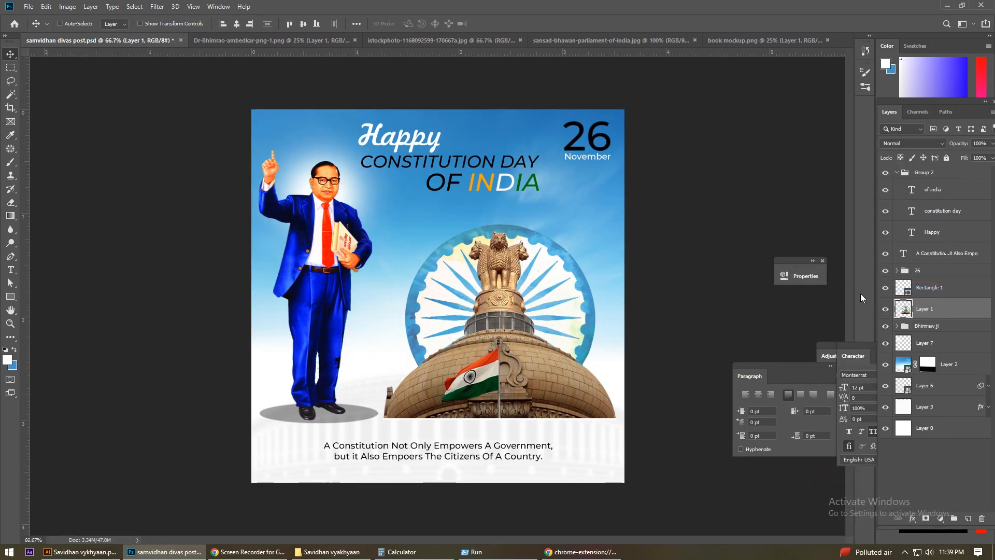
click(954, 388)
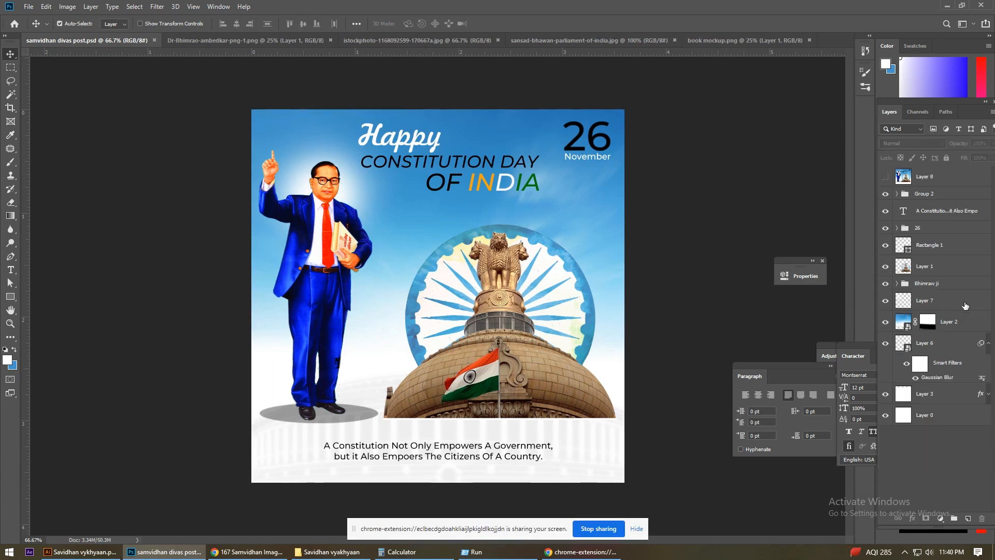
Step: Add a layer mask to the dome layer and fade the dome's base with a vertical gradient
click(966, 306)
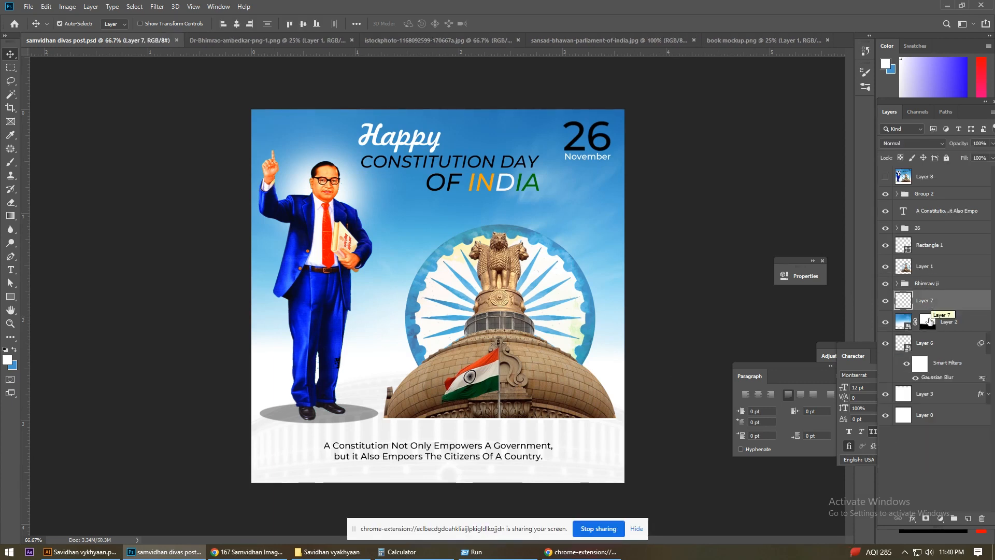
click(927, 266)
click(926, 519)
key(b)
key(g)
drag(497, 400, 496, 420)
drag(500, 392, 507, 421)
drag(515, 375, 515, 422)
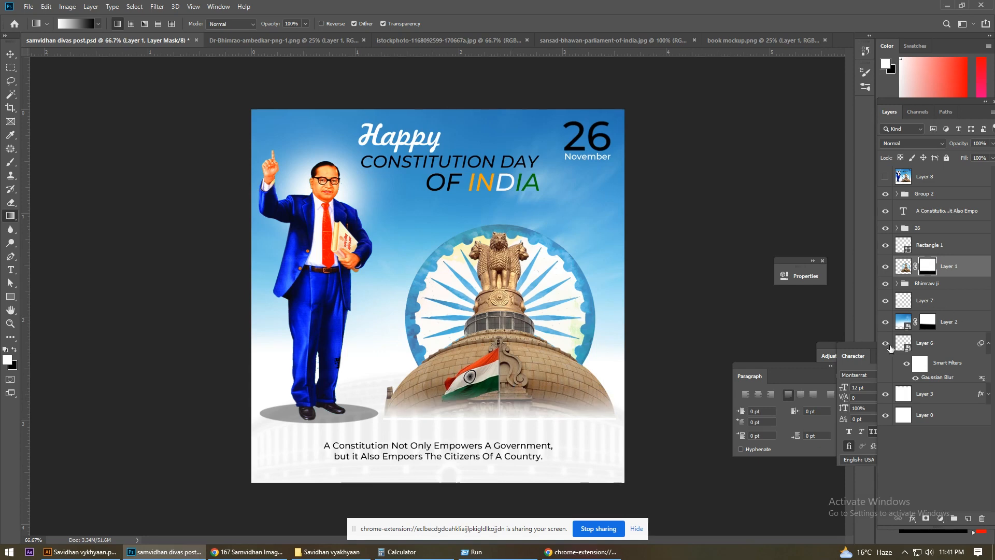
Step: Collapse Layer 6's smart filters and hide the white Rectangle 1 layer
click(989, 344)
click(923, 302)
click(919, 249)
click(886, 245)
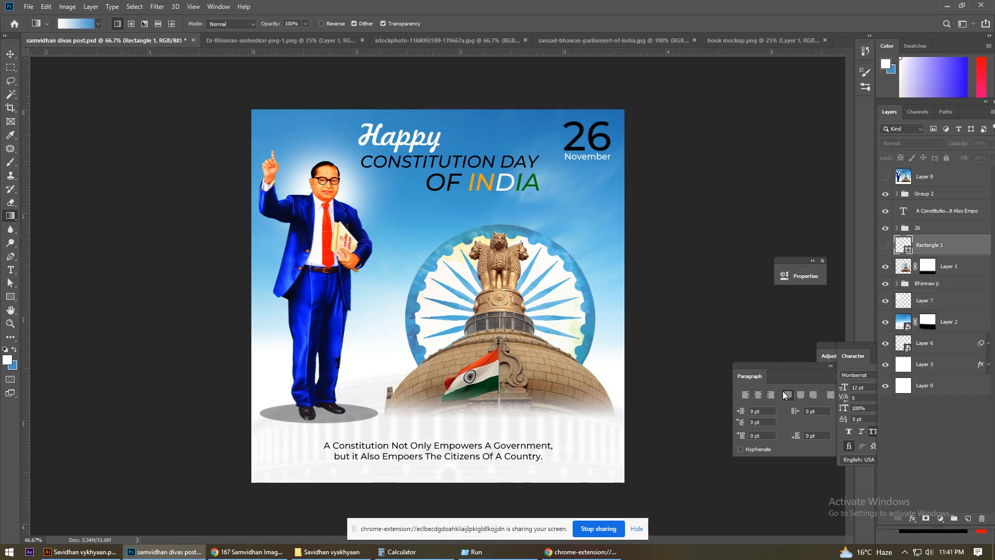
click(10, 54)
Step: Replace the hidden Layer 8 with a new merged copy of all visible layers above Group 2
click(925, 177)
key(Delete)
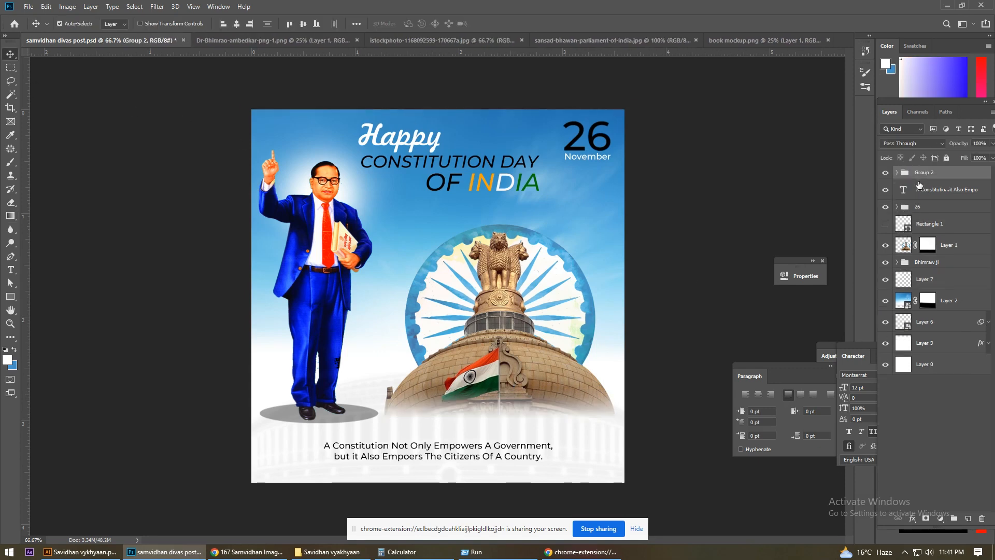
key(ctrl+z)
Step: Add a Color Lookup adjustment layer above the merged copy with the 3Strip.look 3DLUT file
click(940, 518)
click(938, 460)
click(714, 306)
click(714, 306)
scroll(715, 306, down, 2)
scroll(714, 307, up, 1)
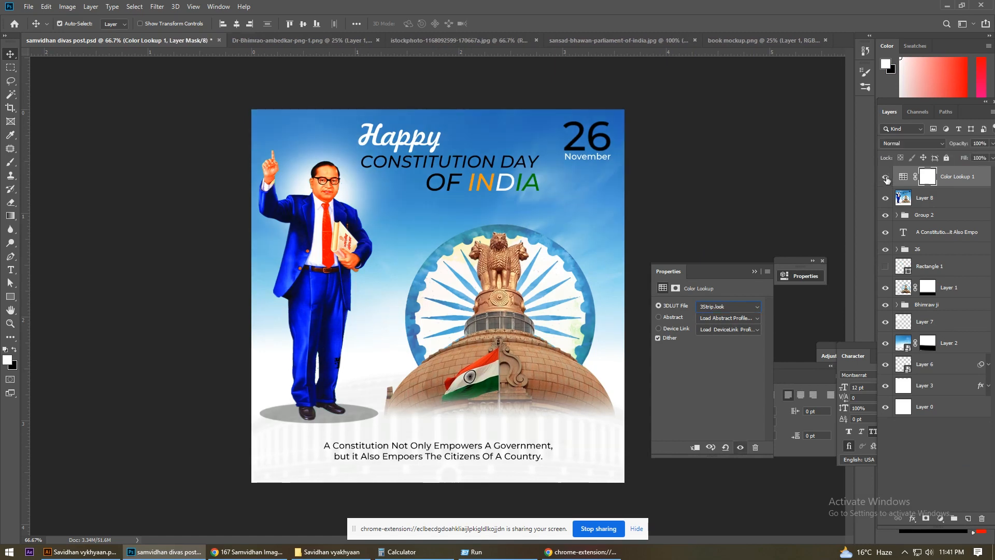
Step: Try other 3DLUT files on the Color Lookup layer, such as Bleach Bypass.look and Fuji ETERNA 250D
click(904, 179)
click(726, 306)
click(726, 306)
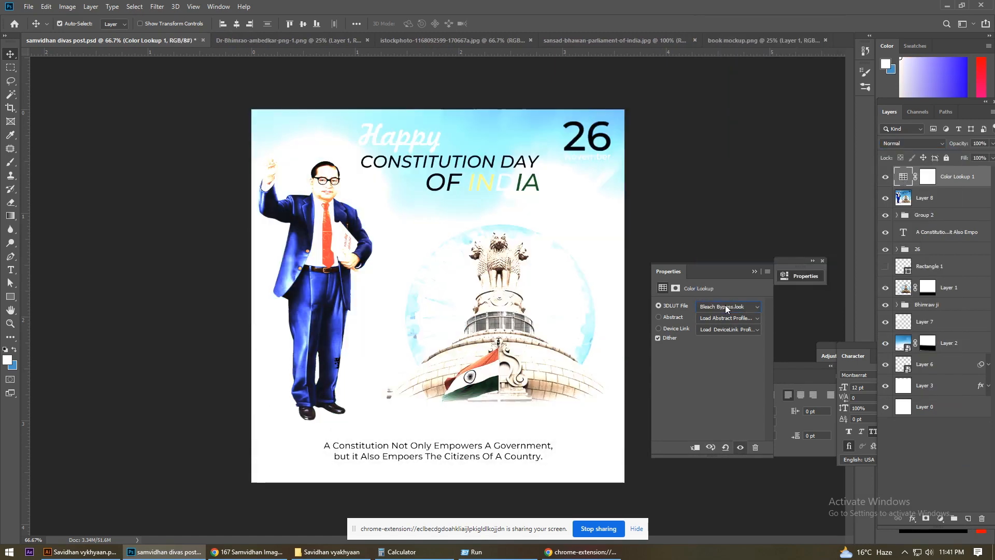
scroll(725, 304, down, 5)
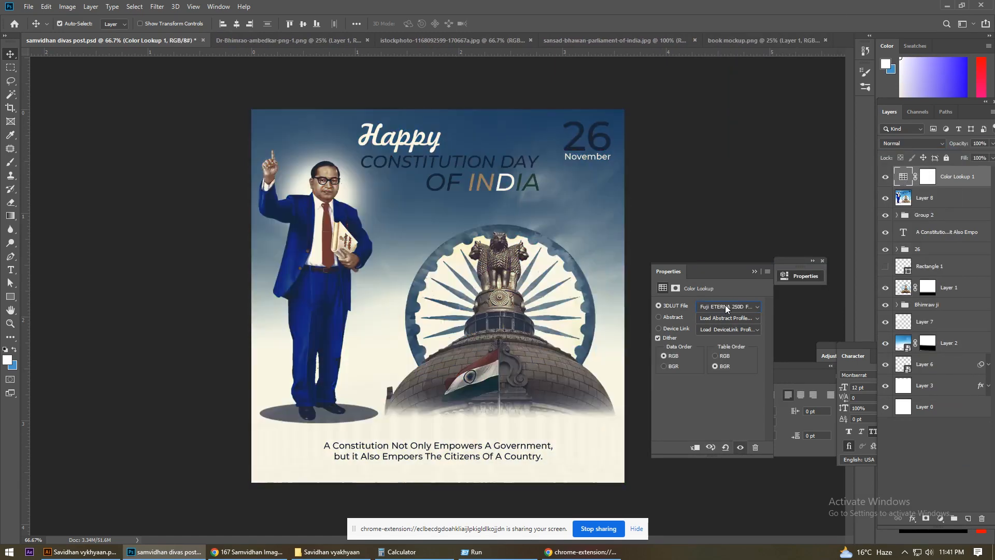
key(Down)
key(Escape)
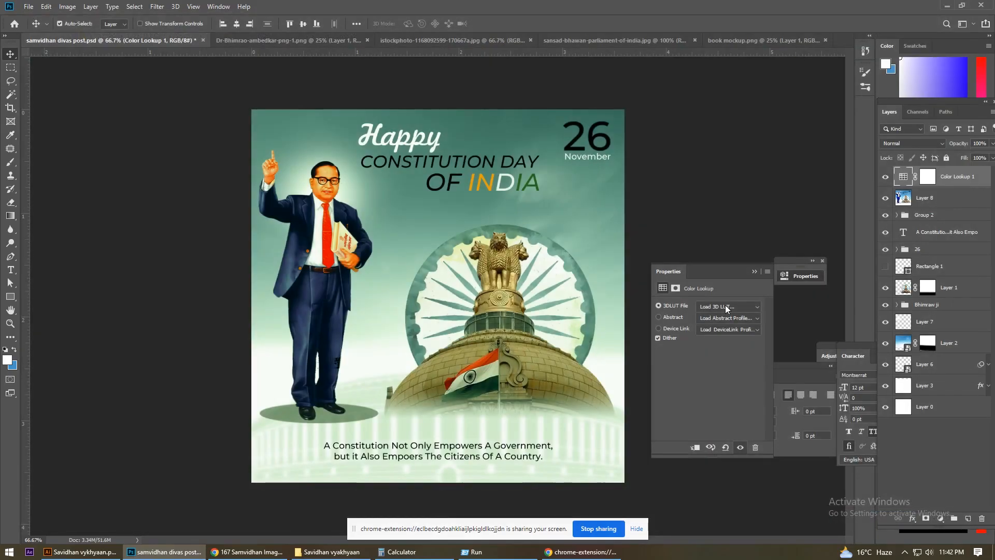
Step: Set the Color Lookup layer's 3DLUT file to 3Strip.look and save the poster
key(Down)
key(Down)
key(ctrl+s)
click(795, 277)
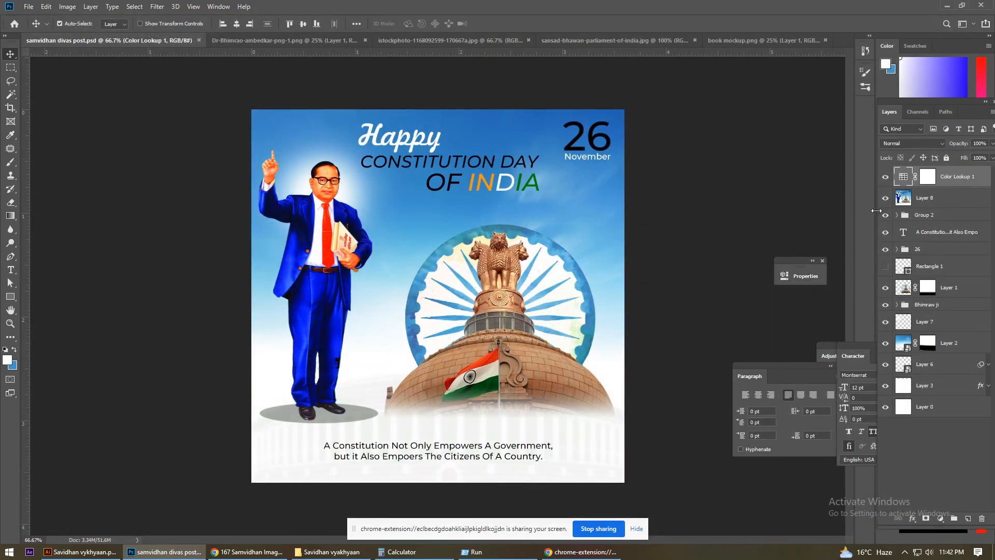
Step: Set the Color Lookup layer's opacity to 50% and open its adjustment settings
click(992, 143)
text(50)
key(Return)
double_click(902, 179)
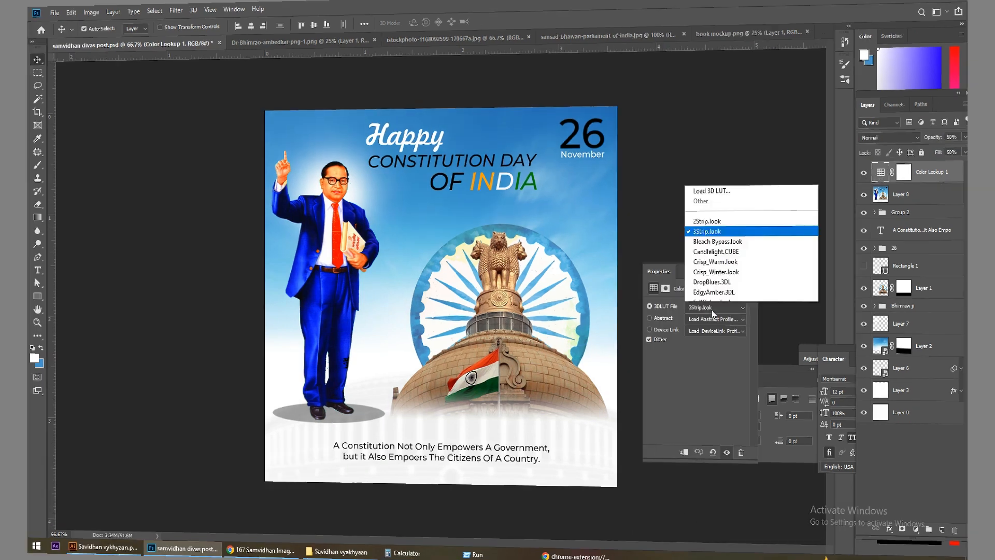